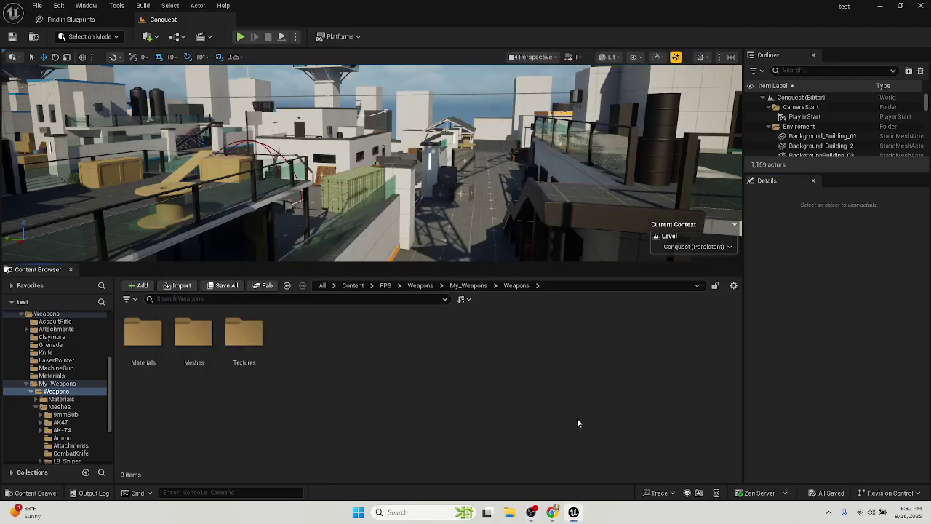
# Search the project's Content folder for "names" and open the E_WeaponNames enumeration, docked with the main editor
pyautogui.click(220, 302)
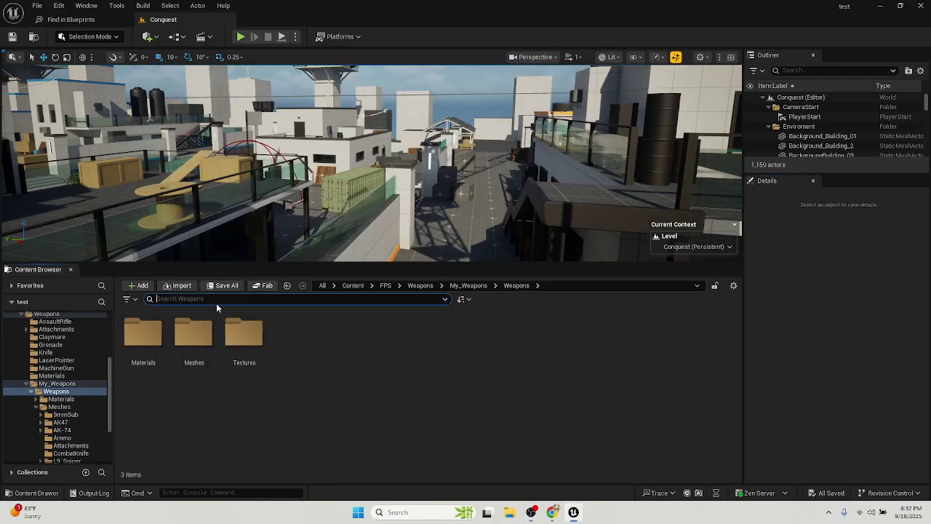
pyautogui.write('names')
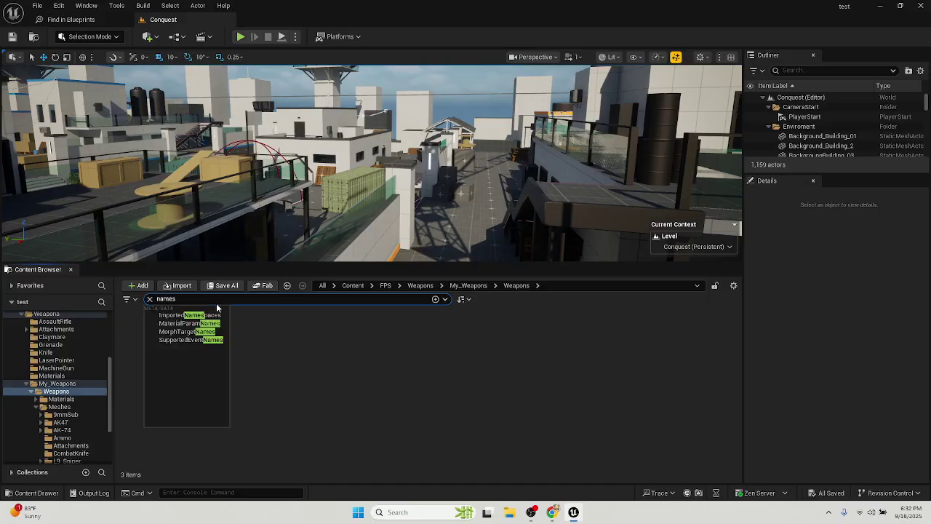
pyautogui.click(351, 285)
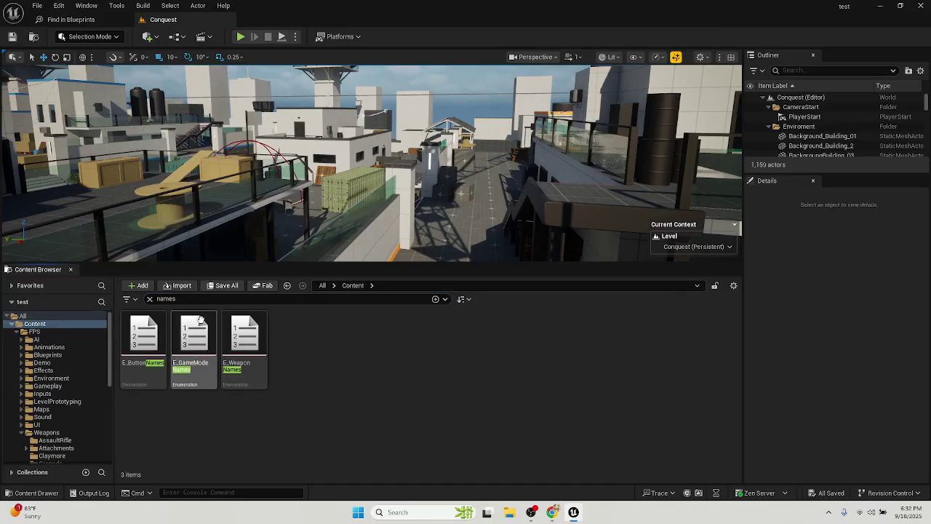
pyautogui.doubleClick(233, 337)
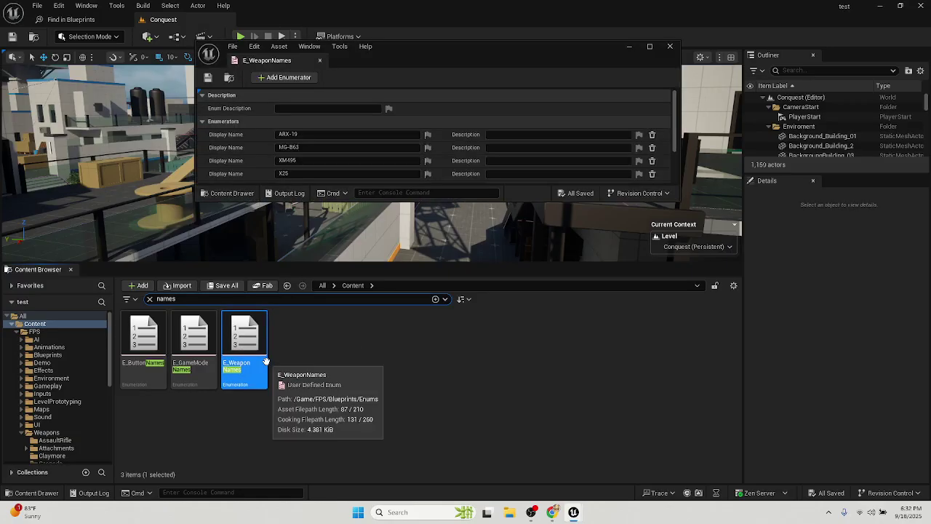
pyautogui.moveTo(263, 64); pyautogui.dragTo(266, 21)
# Search the Content folder for "list" and open the O_WeaponList blueprint
pyautogui.click(163, 19)
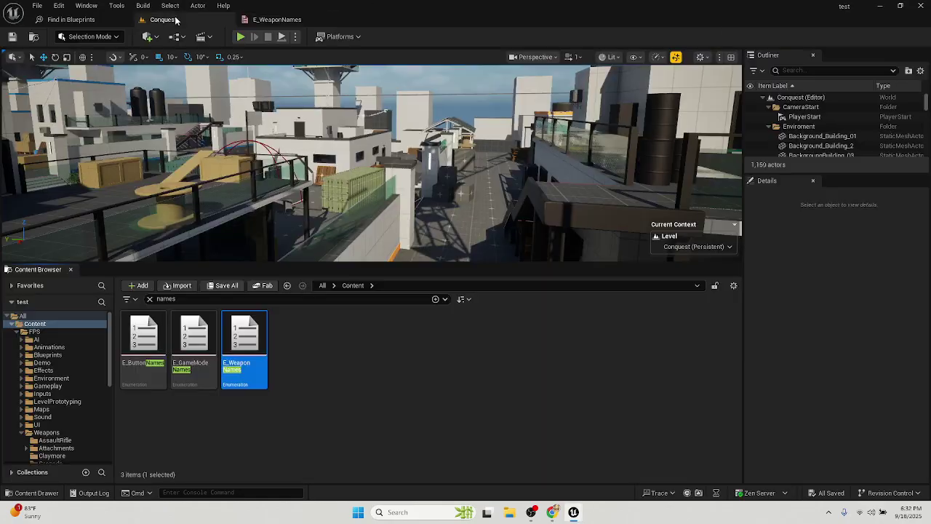
pyautogui.click(166, 299)
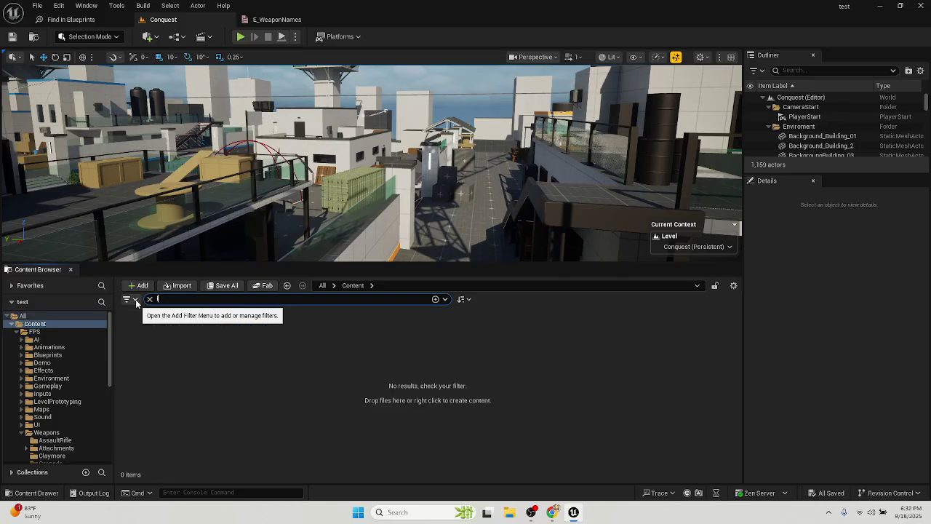
pyautogui.write('list')
pyautogui.click(400, 339)
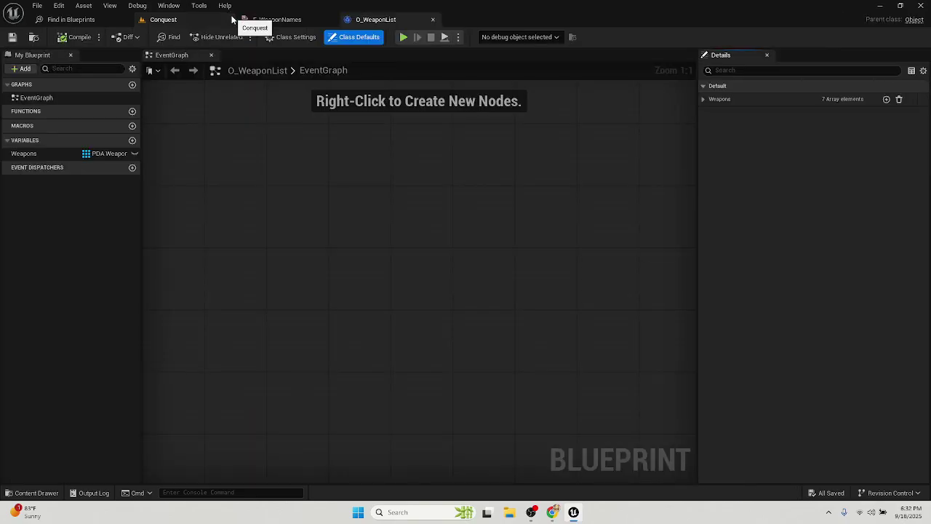
# Duplicate the BP_AssaultRifle blueprint as BP_M4A1 and open the copy
pyautogui.click(181, 20)
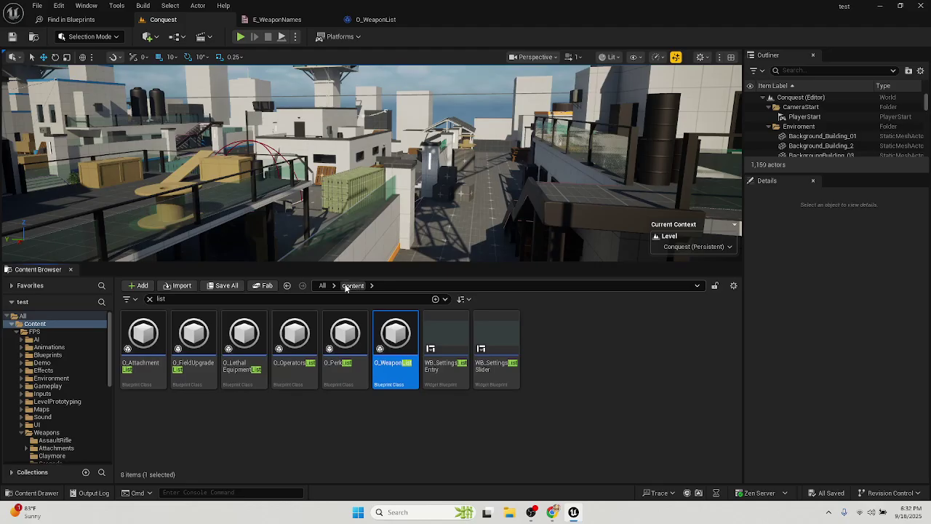
pyautogui.click(150, 299)
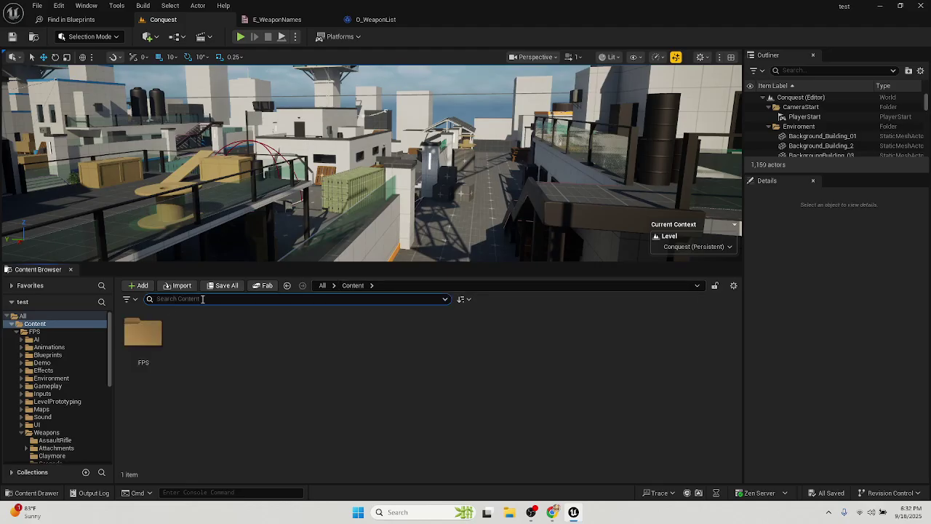
pyautogui.write('bp_assa')
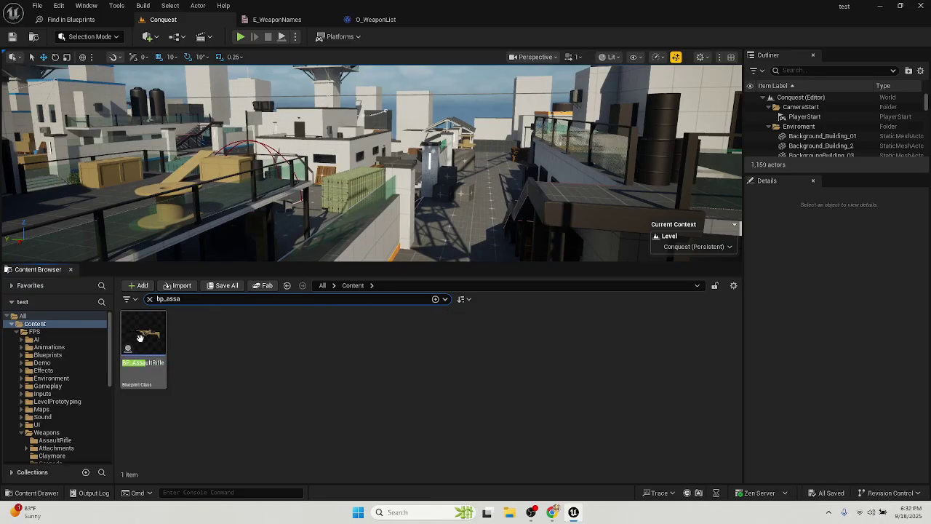
pyautogui.click(150, 347)
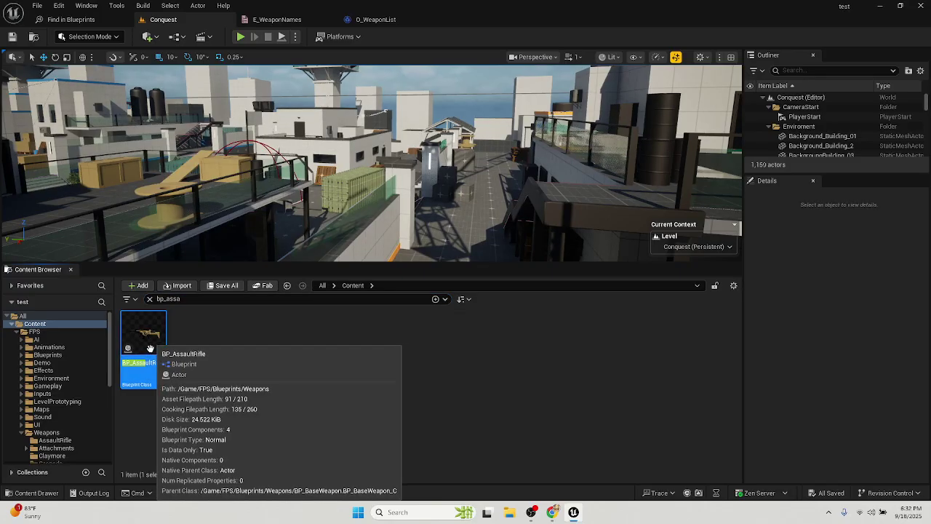
pyautogui.rightClick(150, 348)
pyautogui.click(295, 251)
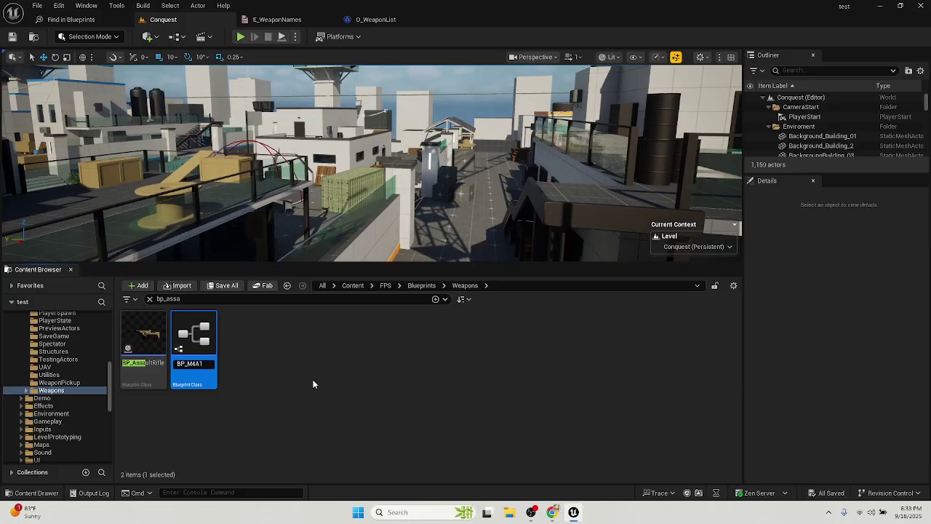
pyautogui.press('Return')
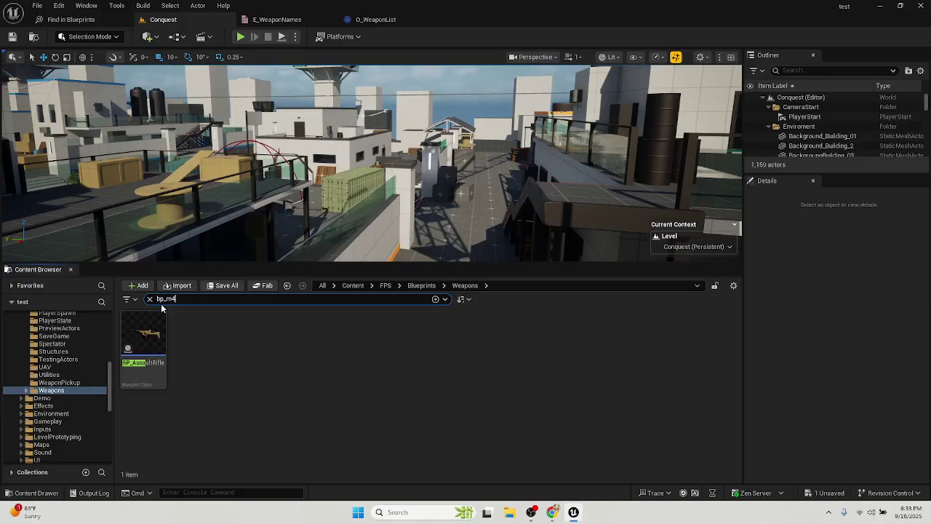
pyautogui.click(139, 340)
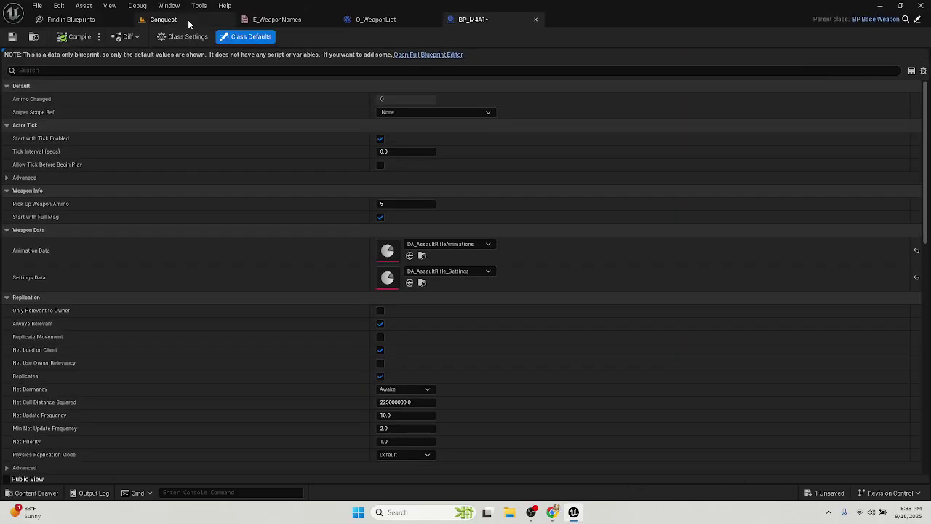
# Find the DA_AssaultRifle data asset within the FPS folder and duplicate it as DA_M4A1
pyautogui.click(188, 20)
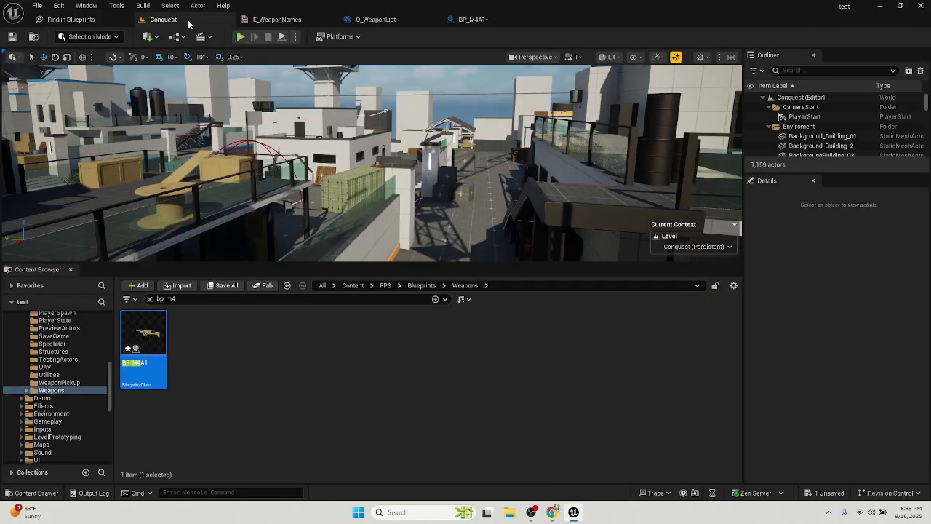
pyautogui.click(150, 300)
pyautogui.write('DA')
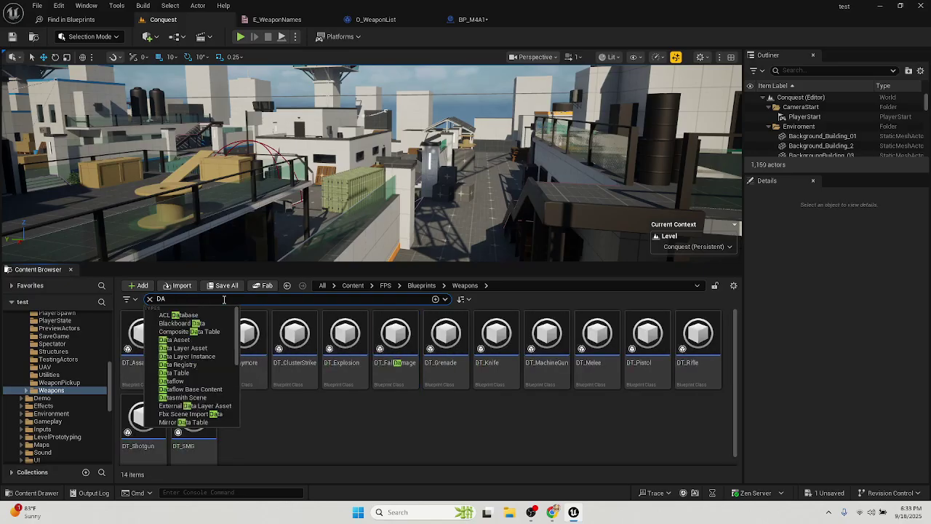
pyautogui.write('_Assaul')
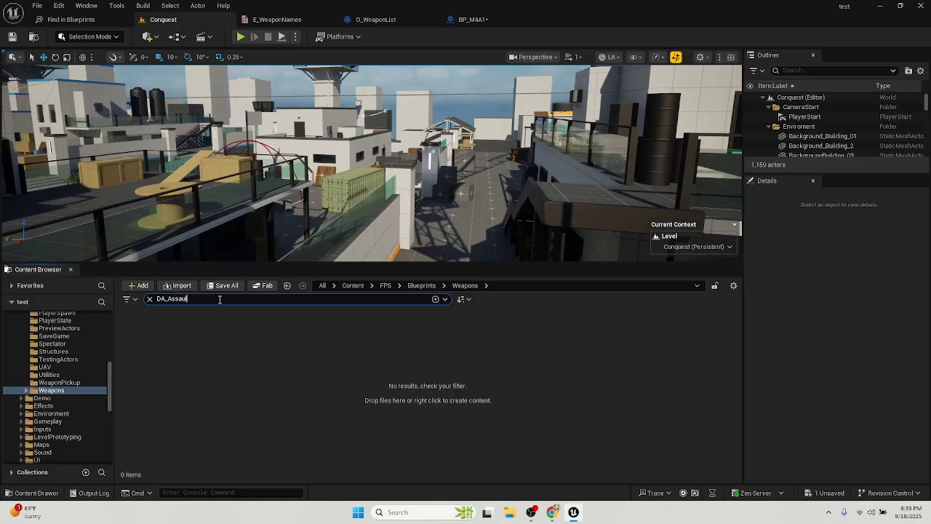
pyautogui.click(386, 285)
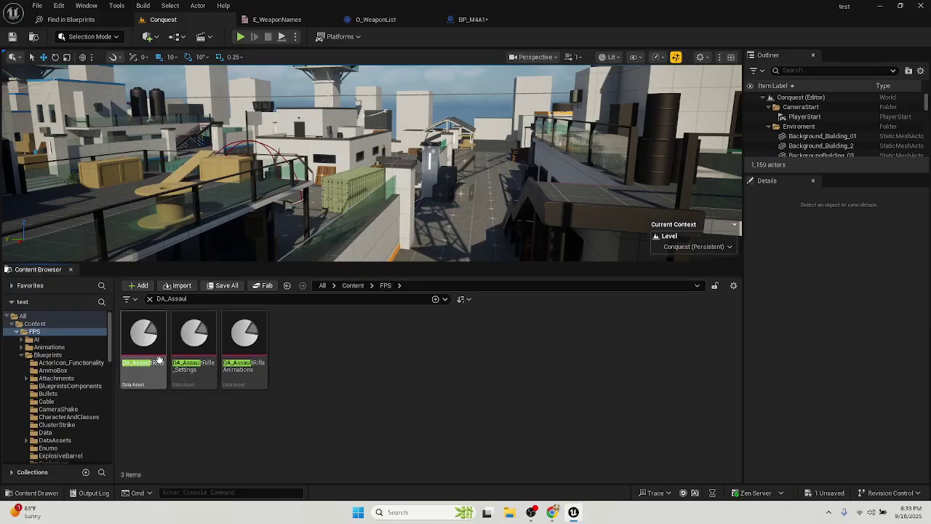
pyautogui.click(144, 340)
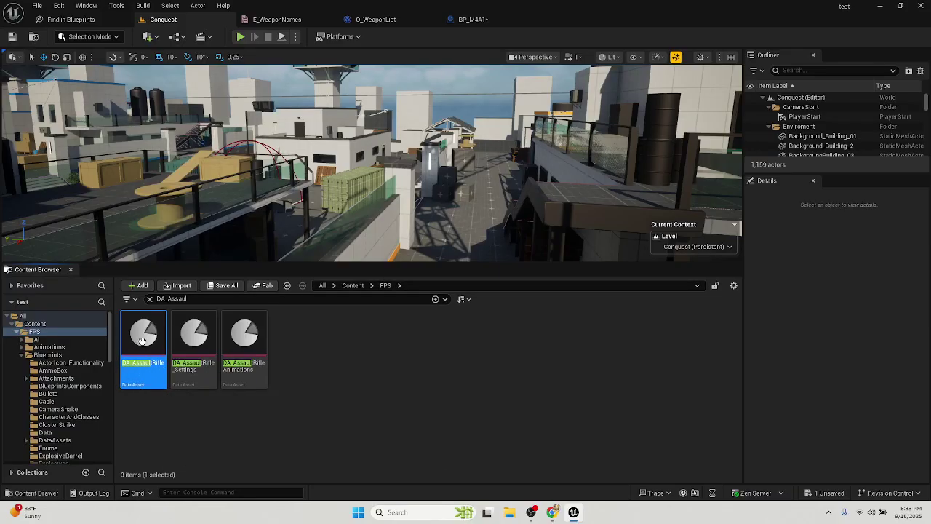
pyautogui.rightClick(144, 340)
pyautogui.click(205, 145)
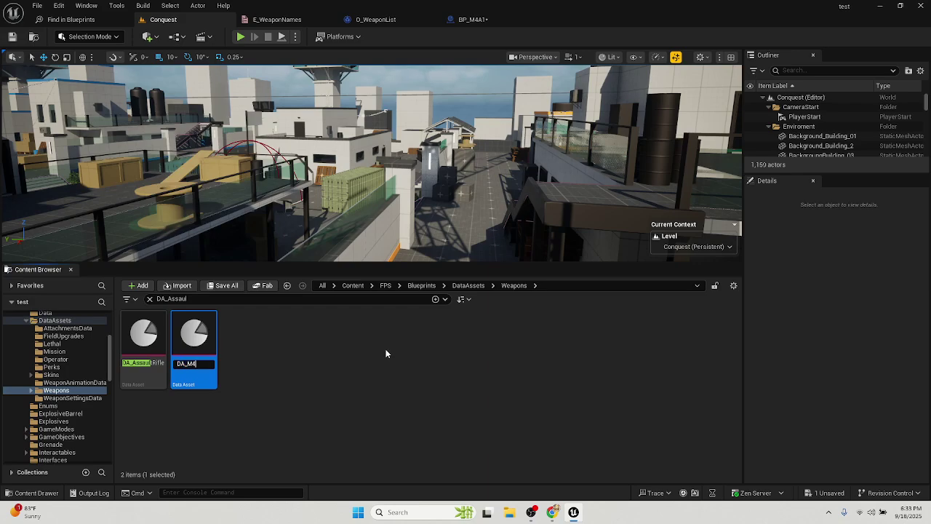
pyautogui.press('Return')
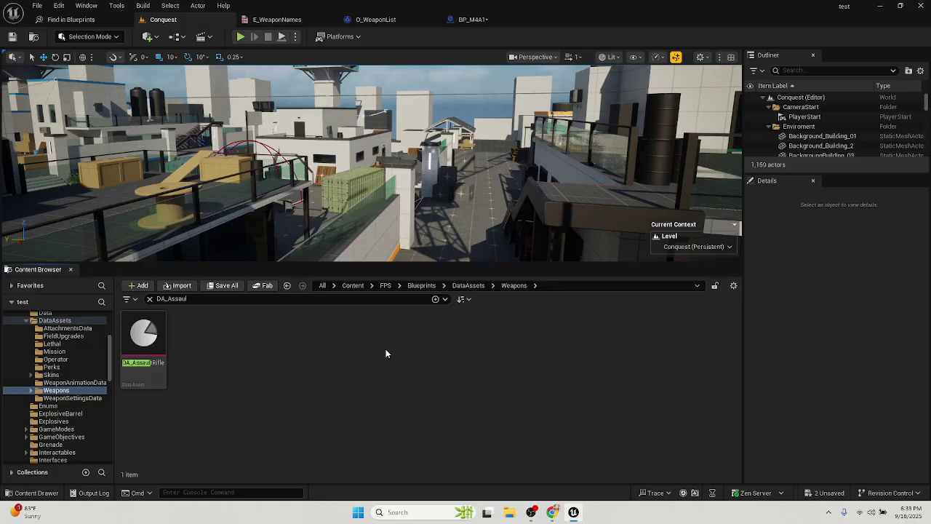
# Duplicate the DA_AssaultRifle_Settings data asset as DA_M4A1_Settings
pyautogui.click(473, 285)
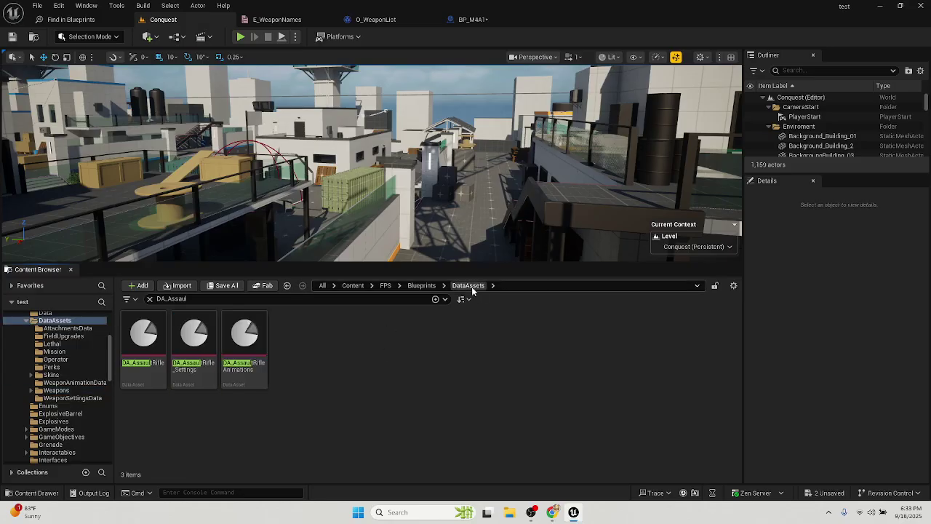
pyautogui.rightClick(196, 342)
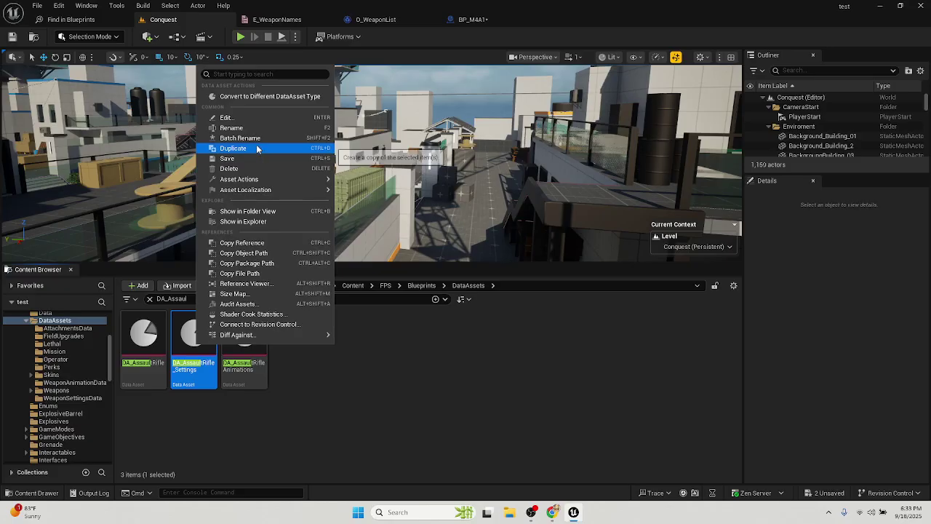
pyautogui.click(320, 148)
pyautogui.write('DA_M4')
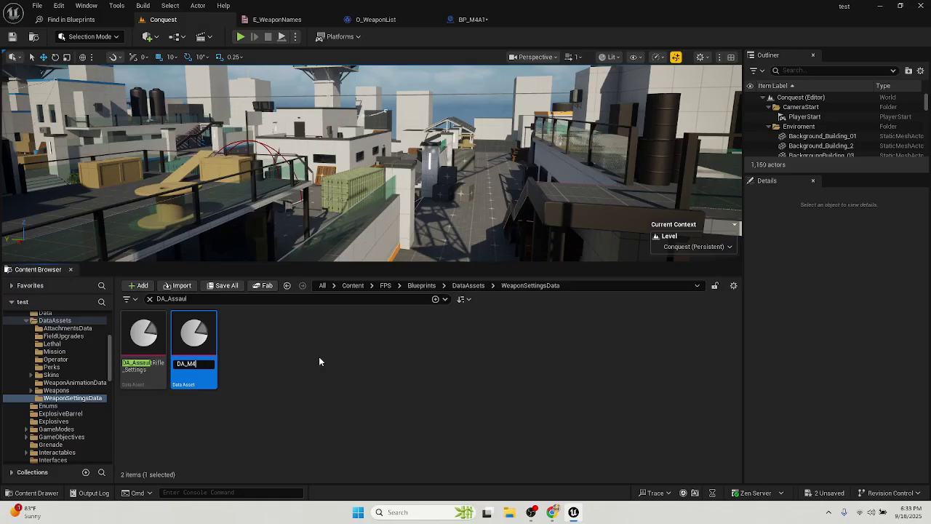
pyautogui.write('A1')
pyautogui.write('_Setting')
pyautogui.write('s')
pyautogui.press('Return')
# Duplicate the DA_AssaultRifleAnimations data asset as DA_M4A1_Ani
pyautogui.click(465, 285)
pyautogui.rightClick(258, 329)
pyautogui.click(310, 153)
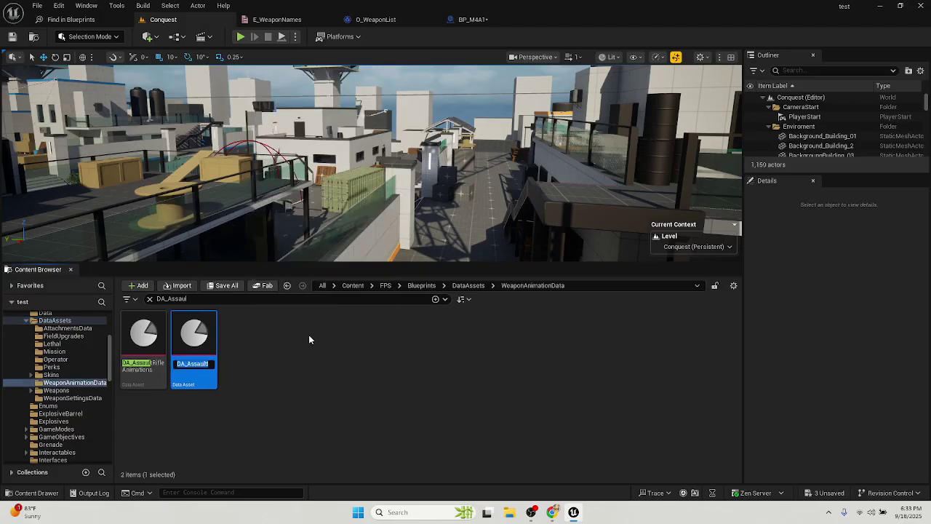
pyautogui.write('DA_')
pyautogui.write('M4A1')
pyautogui.write('_AD')
pyautogui.press('Return')
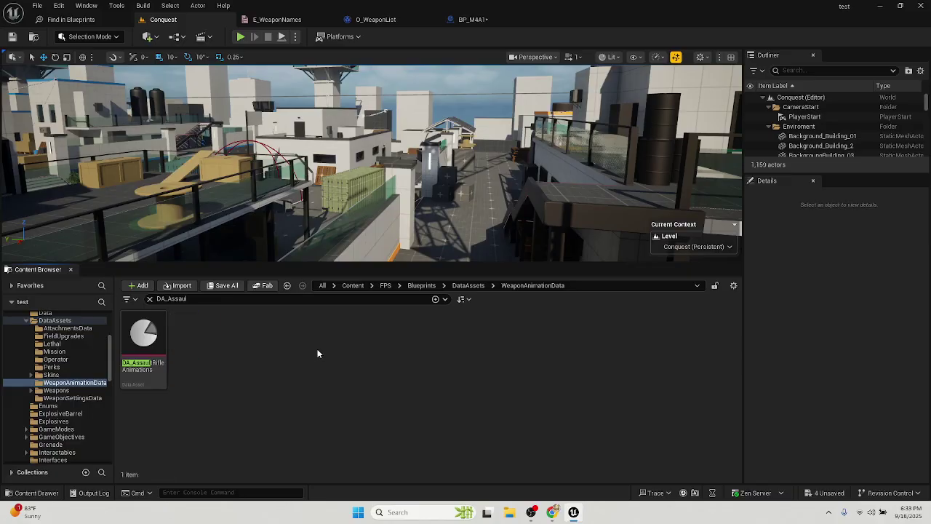
# Search the DataAssets folder for "m4a1" and open DA_M4A1, DA_M4A1_Ani and DA_M4A1_Settings
pyautogui.click(468, 286)
pyautogui.click(154, 303)
pyautogui.click(150, 300)
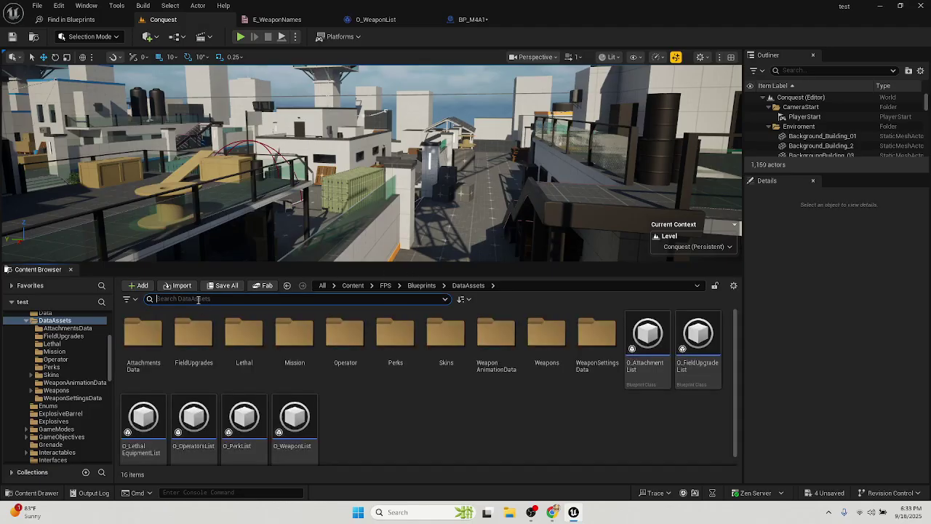
pyautogui.write('m4a1')
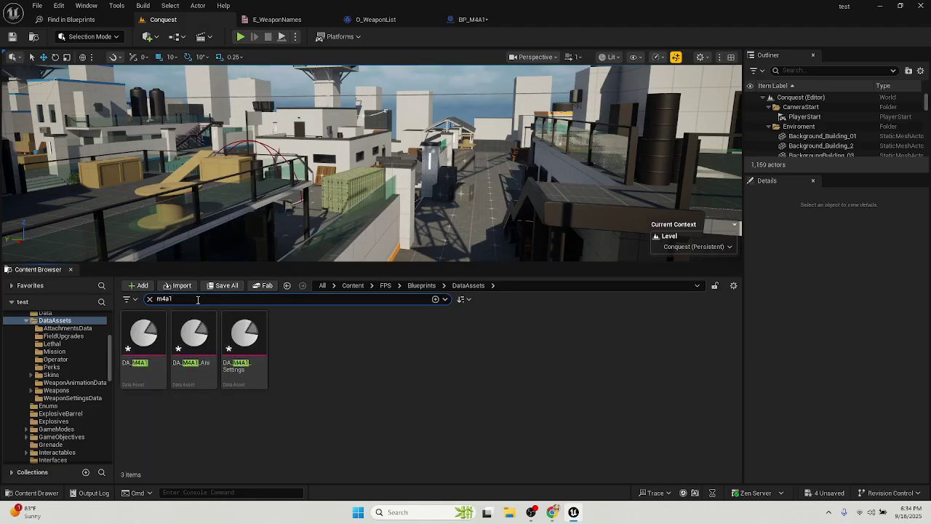
pyautogui.click(244, 341)
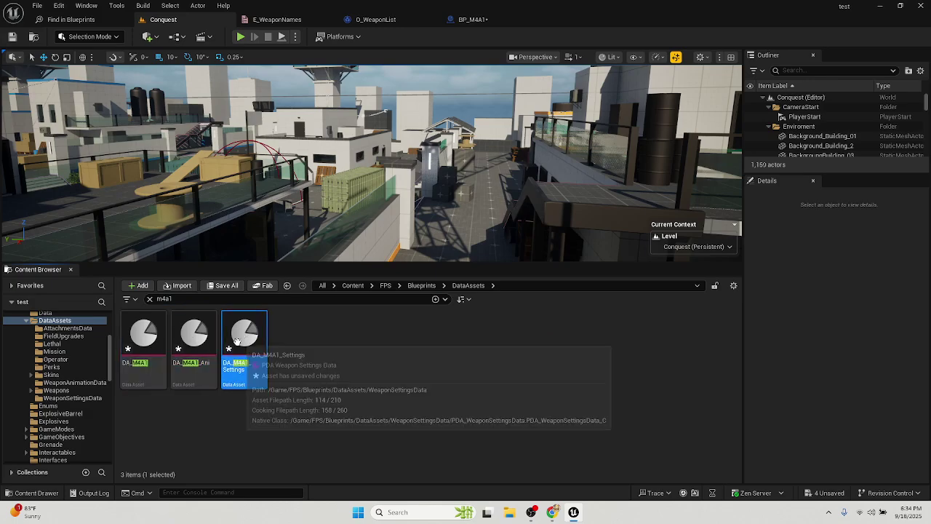
pyautogui.doubleClick(134, 336)
pyautogui.click(85, 23)
pyautogui.click(180, 26)
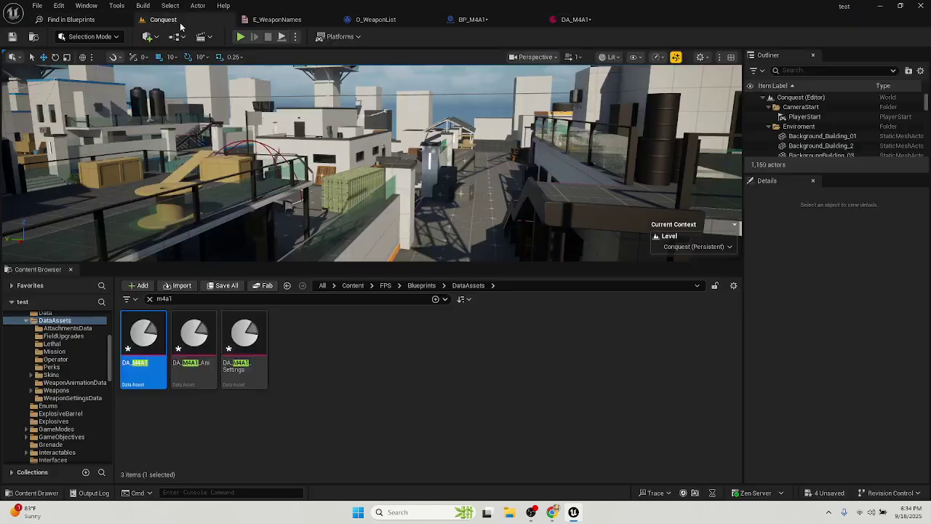
pyautogui.doubleClick(194, 334)
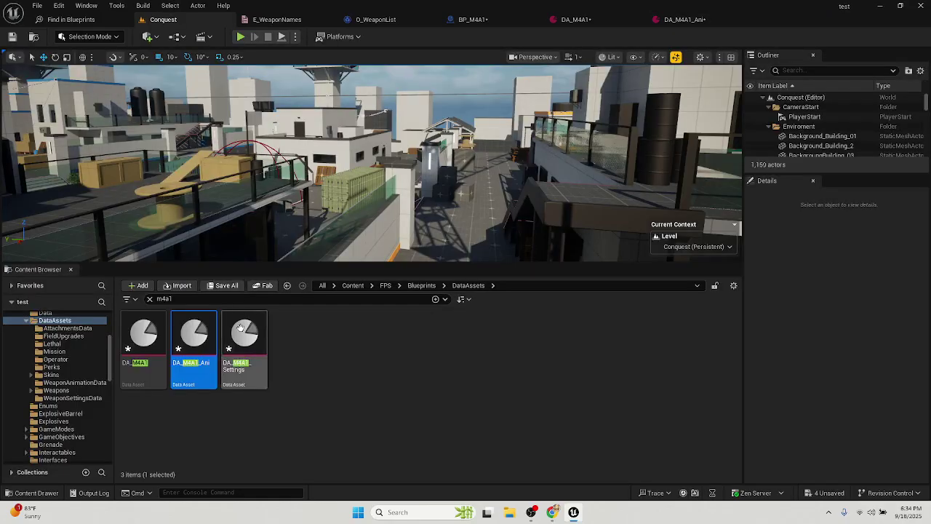
pyautogui.doubleClick(238, 331)
pyautogui.click(163, 19)
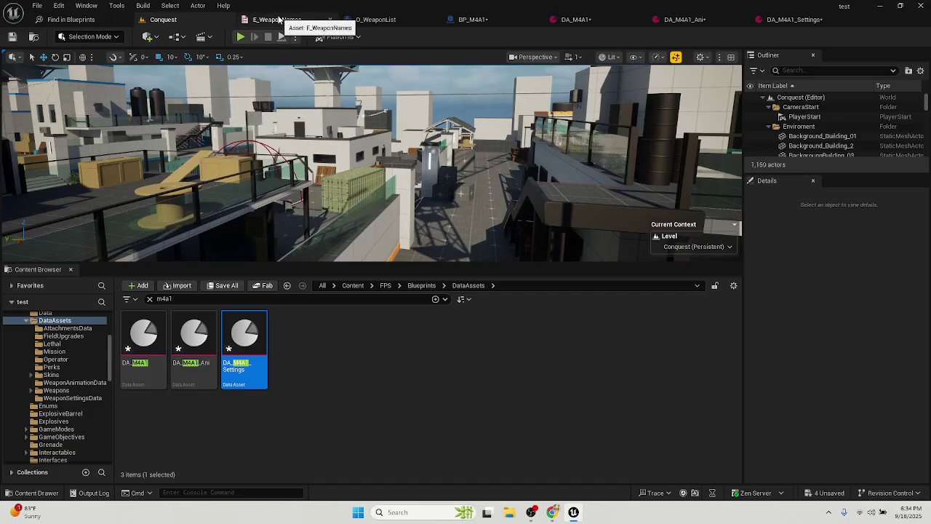
# Add an M4A1 enumerator to E_WeaponNames, then save and close the enumeration
pyautogui.click(280, 19)
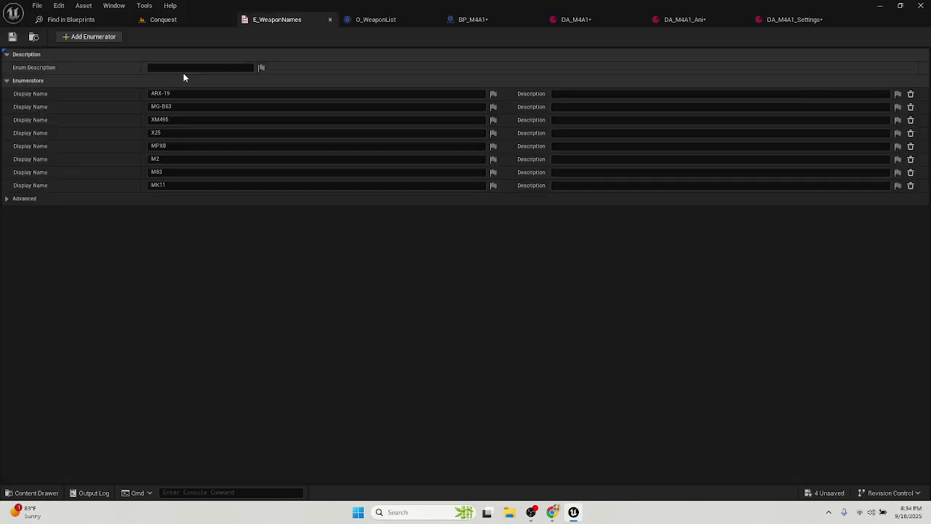
pyautogui.click(86, 37)
pyautogui.click(219, 198)
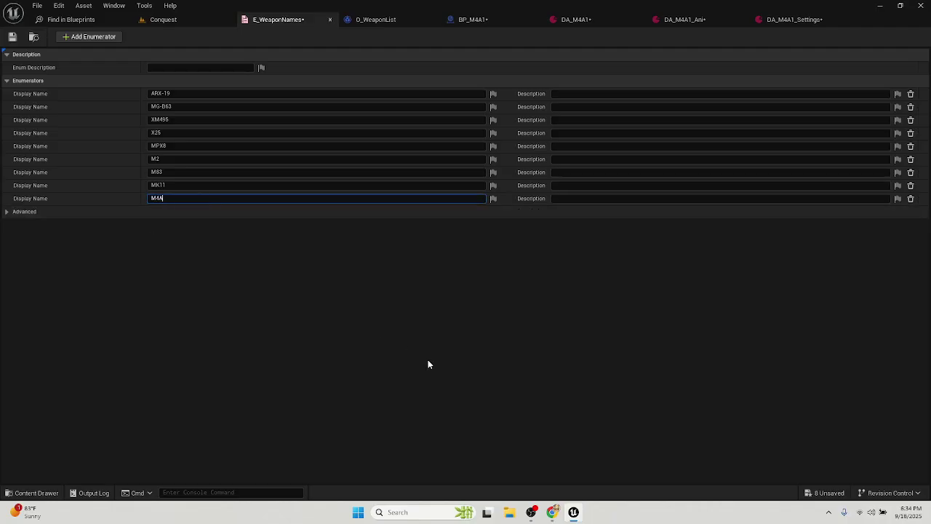
pyautogui.click(12, 37)
pyautogui.click(328, 19)
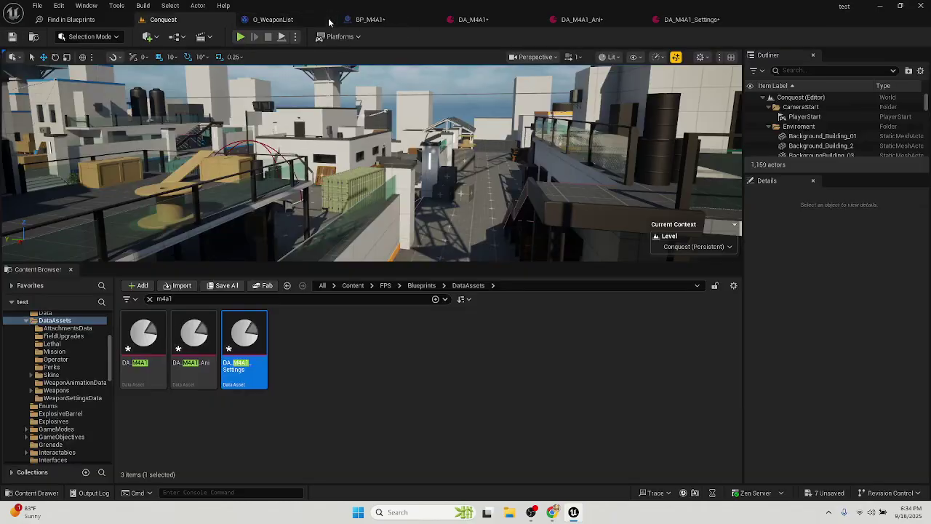
# Add an element holding DA_M4A1 to the Weapons array of O_WeaponList, then compile and close the blueprint
pyautogui.click(289, 20)
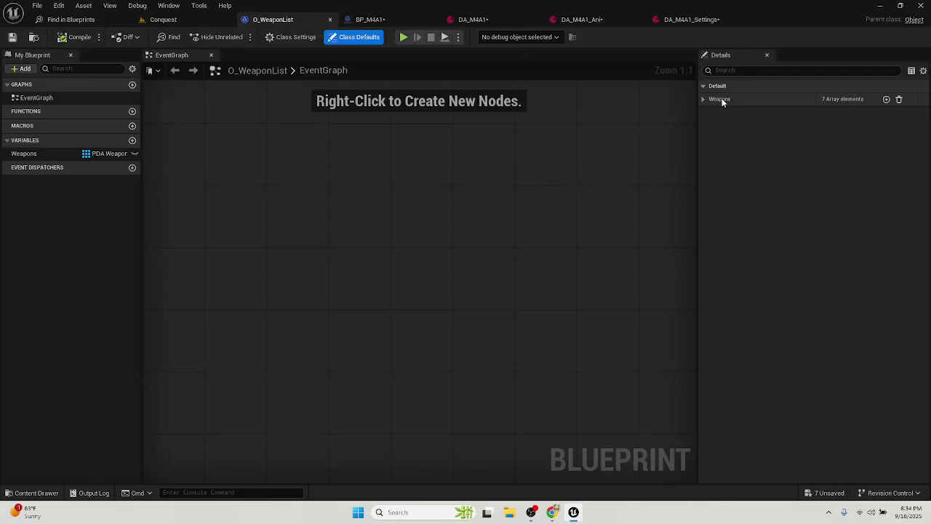
pyautogui.click(703, 99)
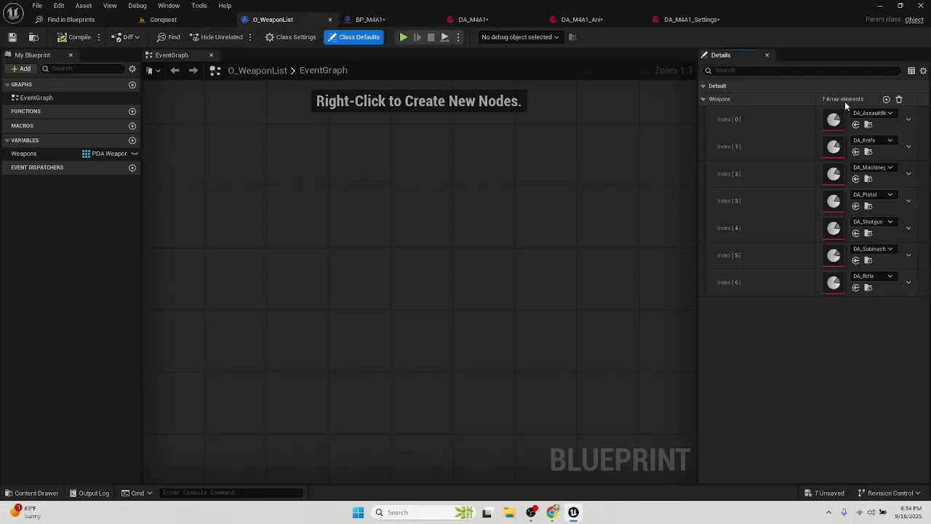
pyautogui.click(885, 99)
pyautogui.click(873, 303)
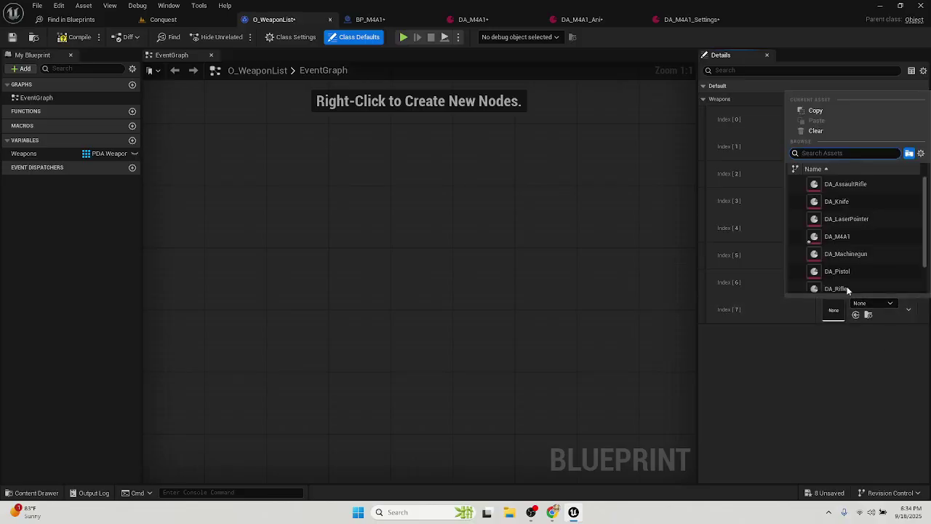
pyautogui.press('Escape')
pyautogui.click(855, 314)
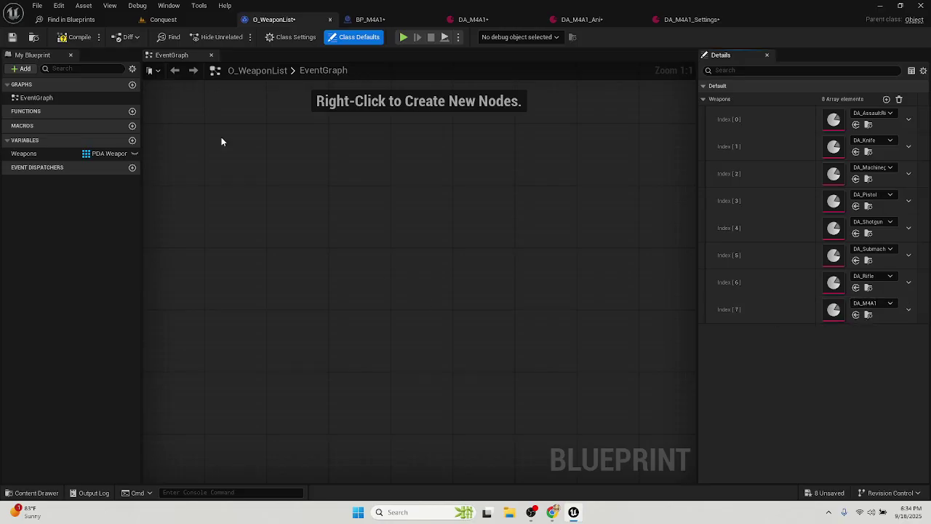
pyautogui.click(67, 38)
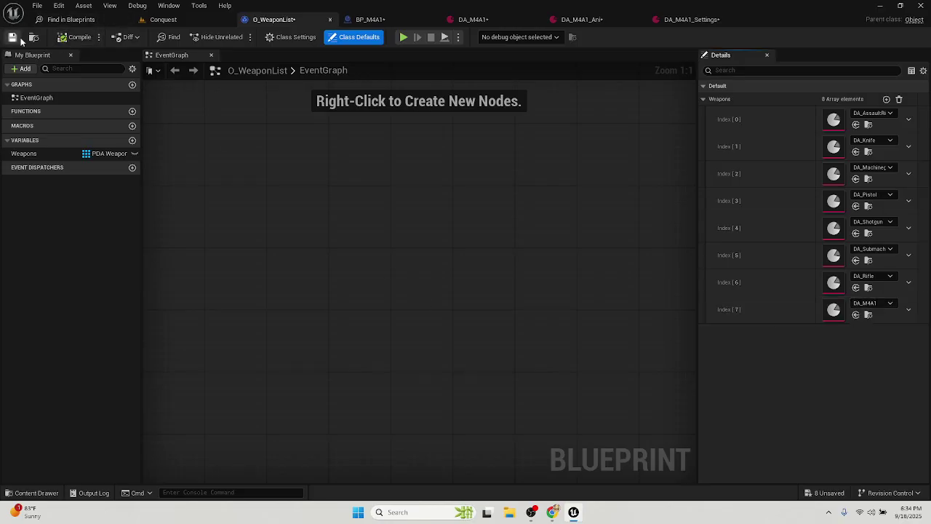
pyautogui.click(330, 21)
# In BP_M4A1, set the Animation Data to DA_M4A1_Ani and the Settings Data to DA_M4A1_Settings
pyautogui.click(289, 22)
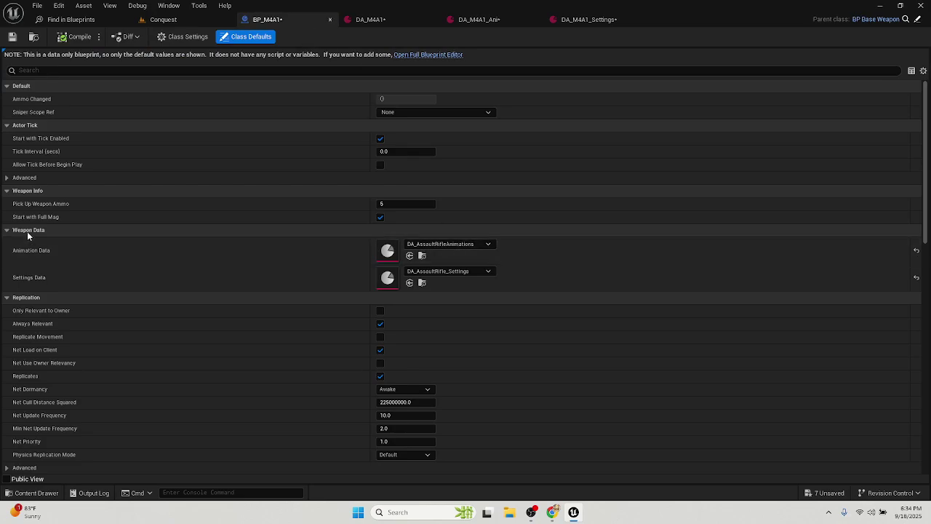
pyautogui.click(450, 245)
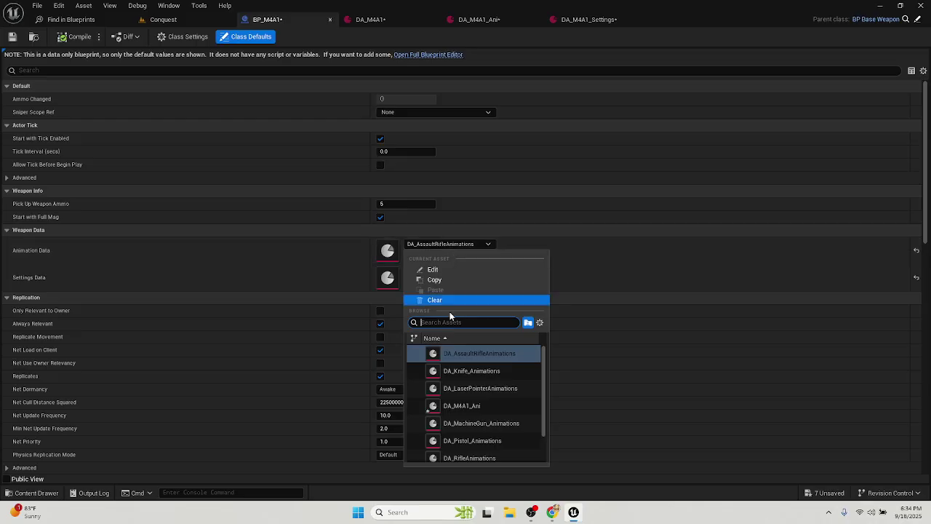
pyautogui.click(459, 406)
pyautogui.click(449, 270)
pyautogui.click(479, 433)
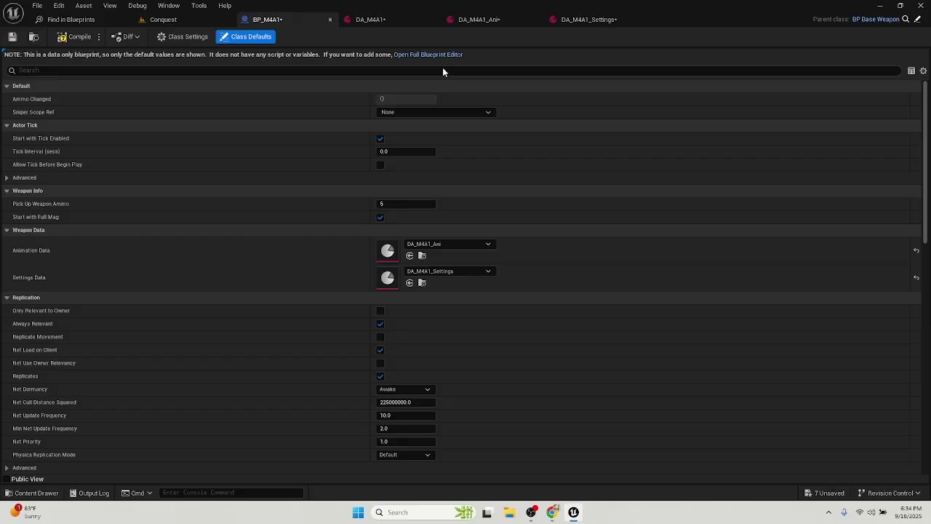
# Open BP_M4A1 in the full blueprint editor and assign SK_m4A1 as the skeletal mesh of MeshFPP
pyautogui.click(424, 55)
pyautogui.click(48, 109)
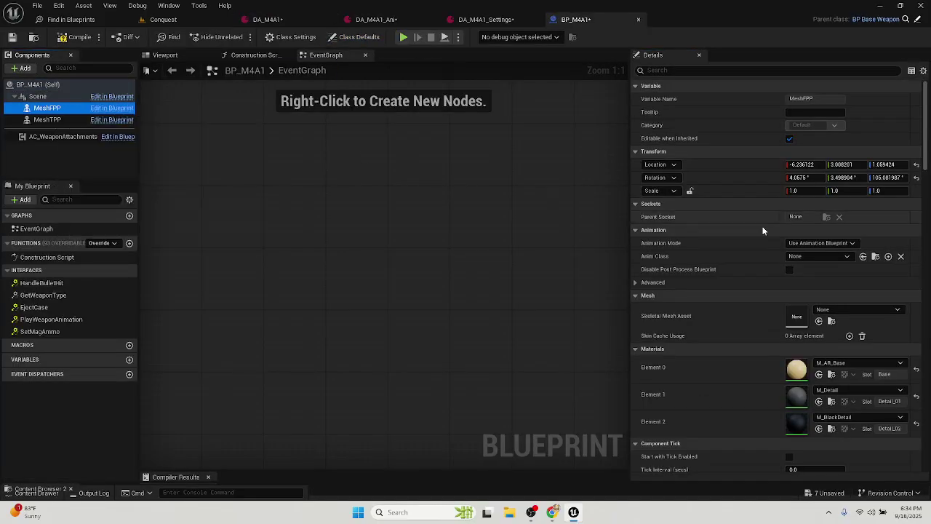
pyautogui.click(831, 310)
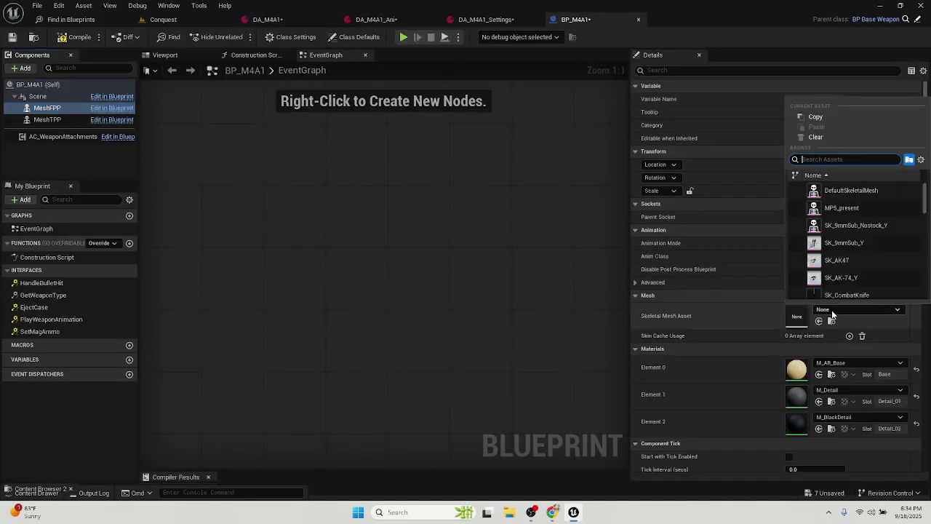
pyautogui.write('m4a1')
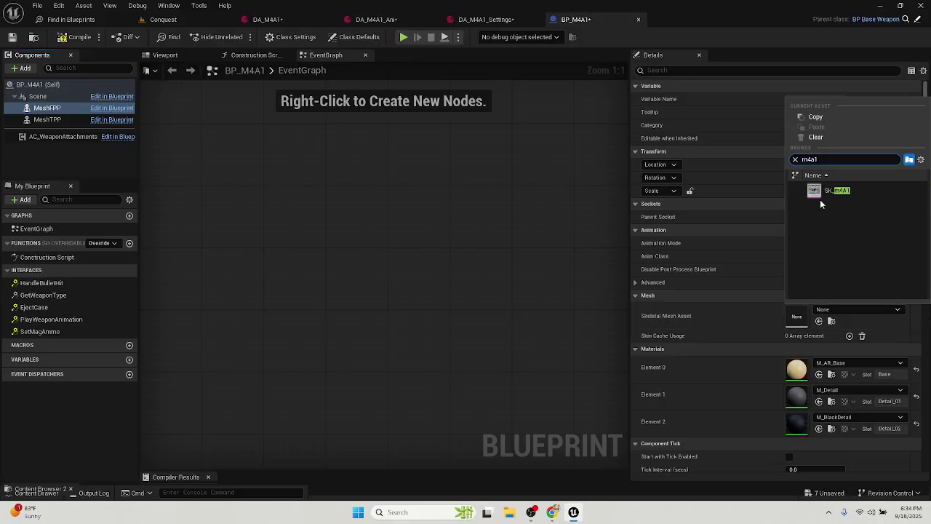
pyautogui.click(820, 195)
# Assign SK_m4A1 as the skeletal mesh of MeshTPP, then compile and save BP_M4A1
pyautogui.click(47, 120)
pyautogui.click(835, 309)
pyautogui.write('m4a1')
pyautogui.click(829, 190)
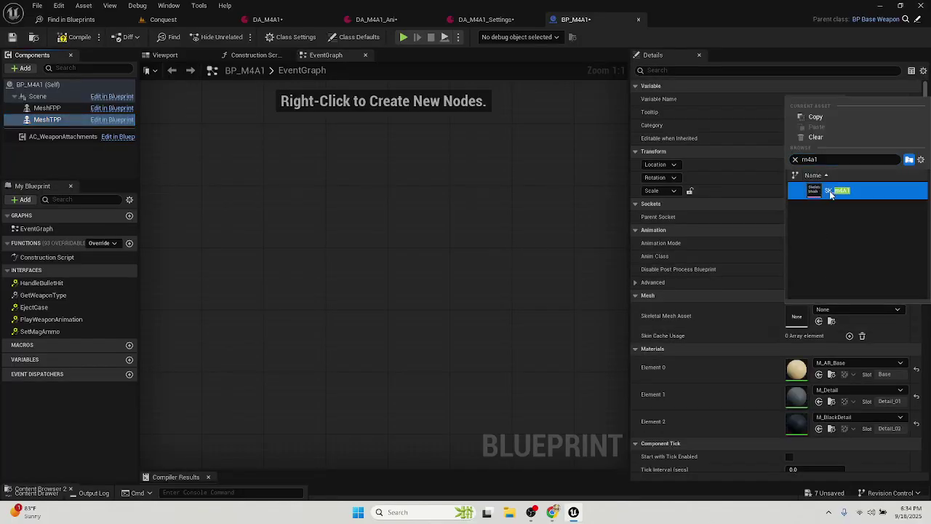
pyautogui.click(75, 37)
pyautogui.click(12, 37)
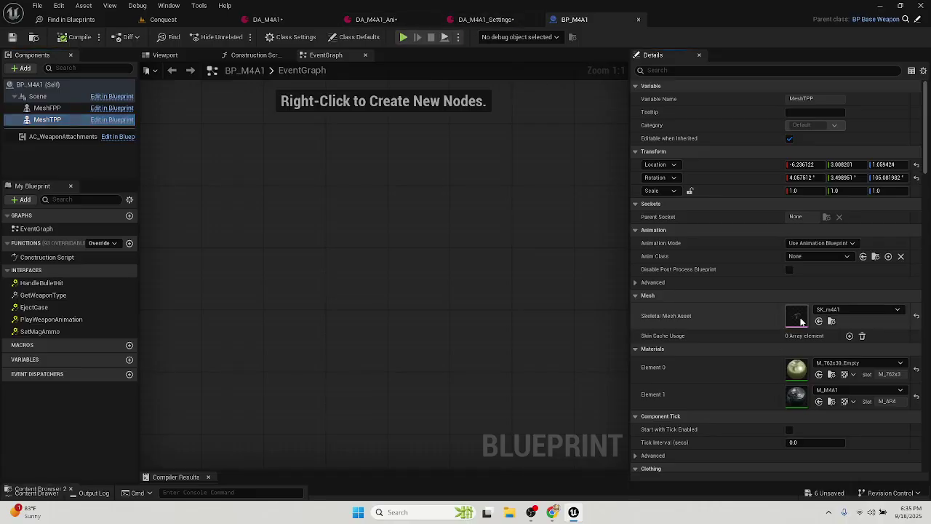
# Open the SK_m4A1 mesh, and open SKM_AssaultRifle from the MeshFPP component of BP_AssaultRifle in the Weapons folder
pyautogui.doubleClick(805, 324)
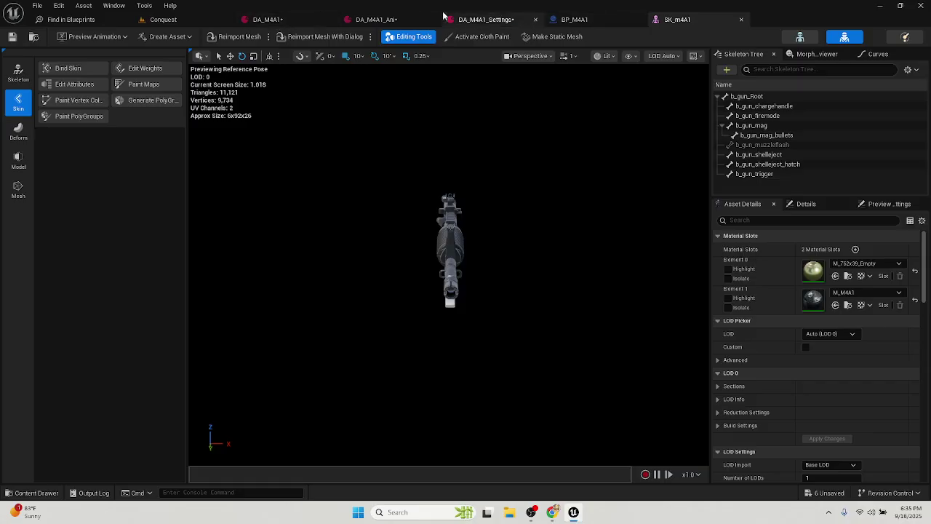
pyautogui.click(164, 20)
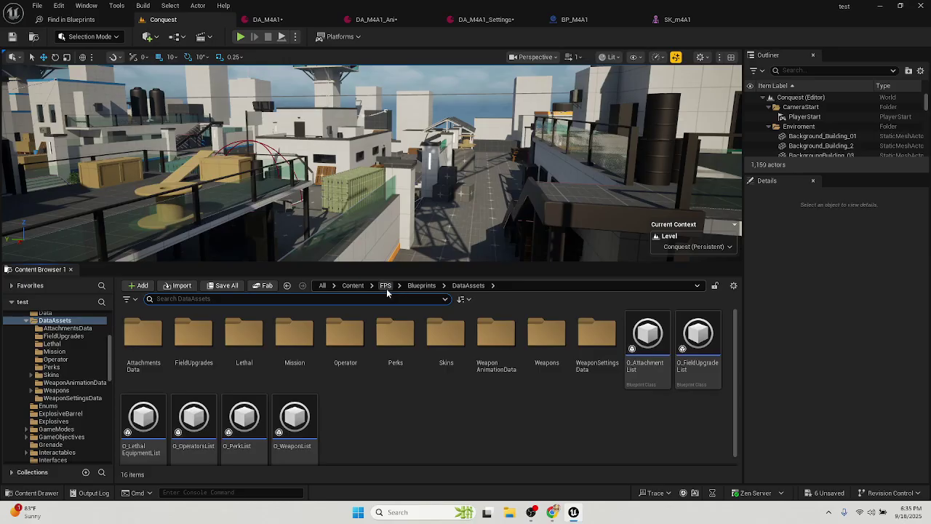
pyautogui.click(422, 285)
pyautogui.scroll(-2, 633, 436)
pyautogui.doubleClick(599, 436)
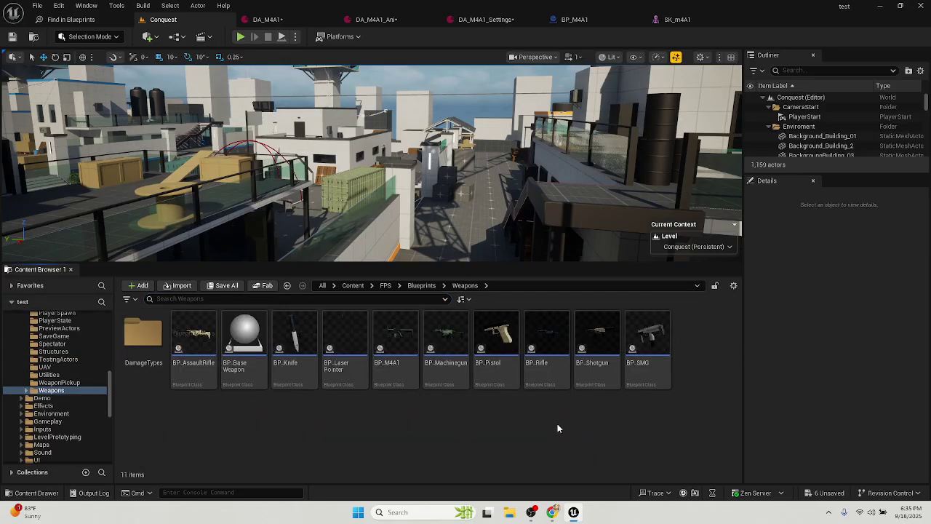
pyautogui.doubleClick(194, 336)
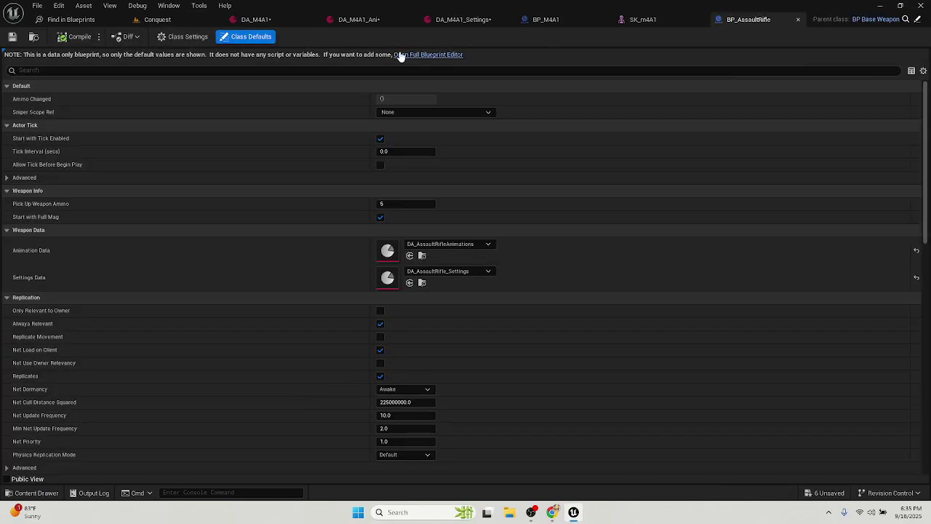
pyautogui.click(428, 54)
pyautogui.click(47, 108)
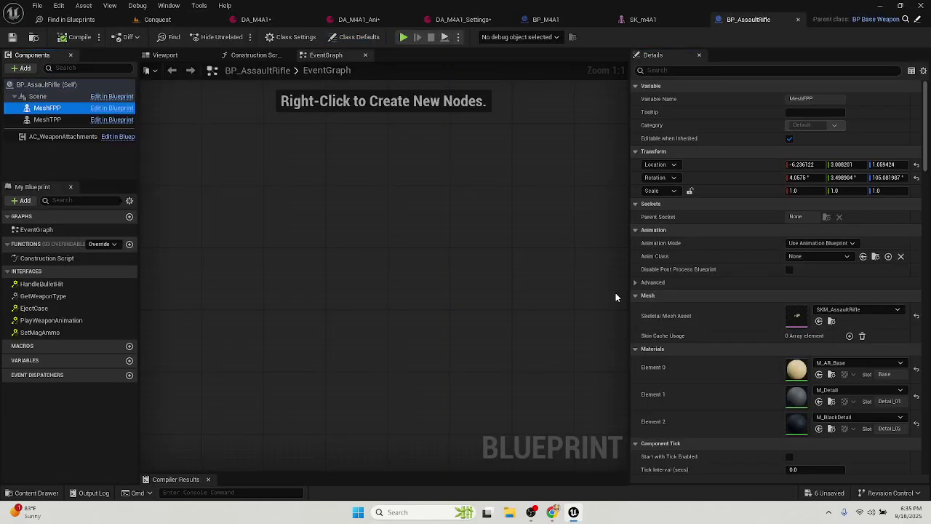
pyautogui.doubleClick(798, 321)
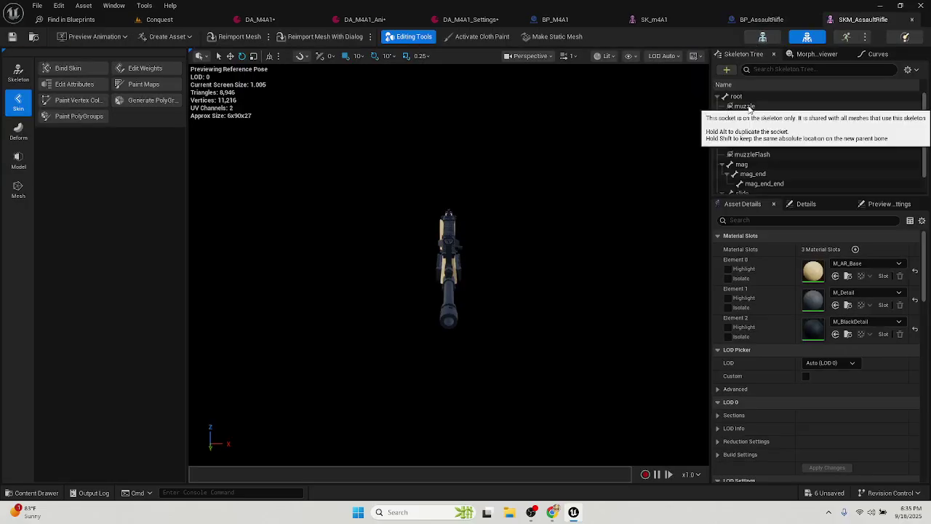
# Copy the six sockets from muzzle to muzzleFlash in the SKM_AssaultRifle skeleton
pyautogui.click(745, 105)
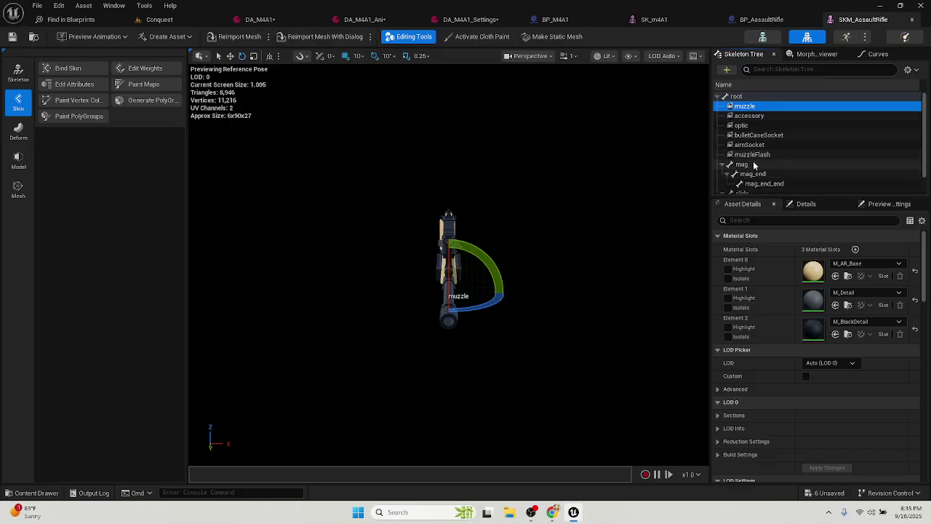
pyautogui.keyDown('shift'); pyautogui.click(756, 155); pyautogui.keyUp('shift')
pyautogui.rightClick(756, 146)
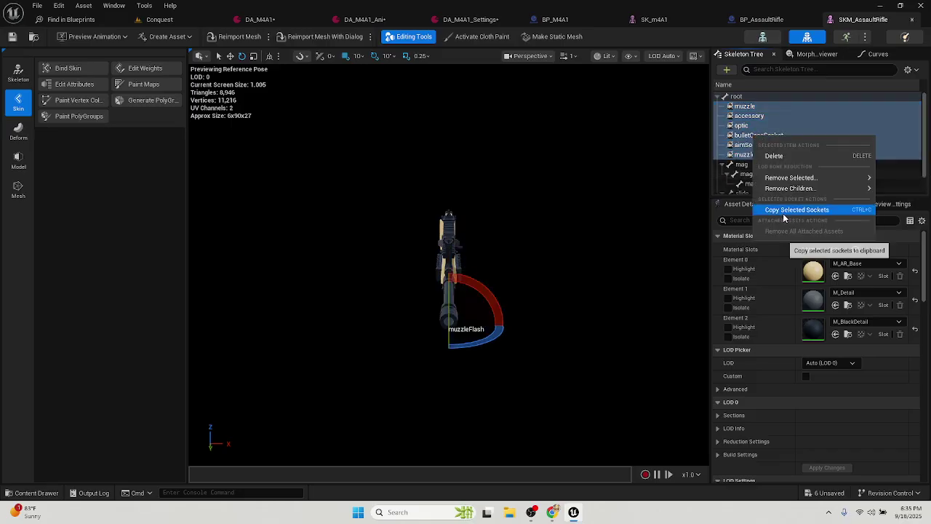
pyautogui.click(778, 211)
# Paste the copied sockets onto the b_gun_Root bone of SK_m4A1
pyautogui.click(670, 22)
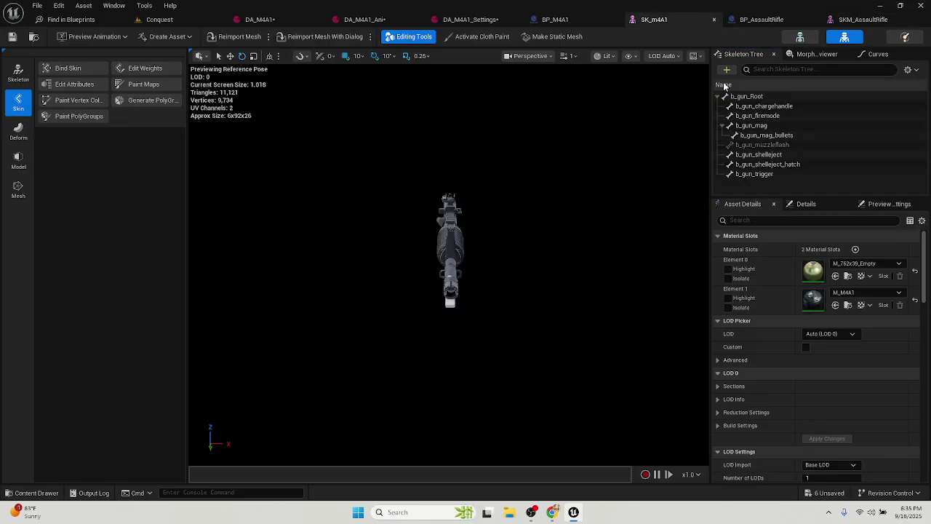
pyautogui.click(746, 96)
pyautogui.rightClick(750, 96)
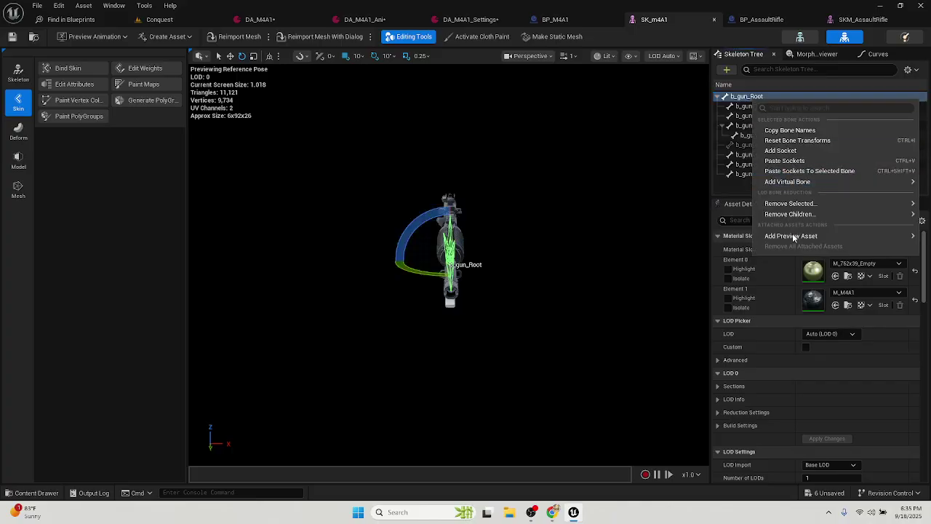
pyautogui.click(792, 161)
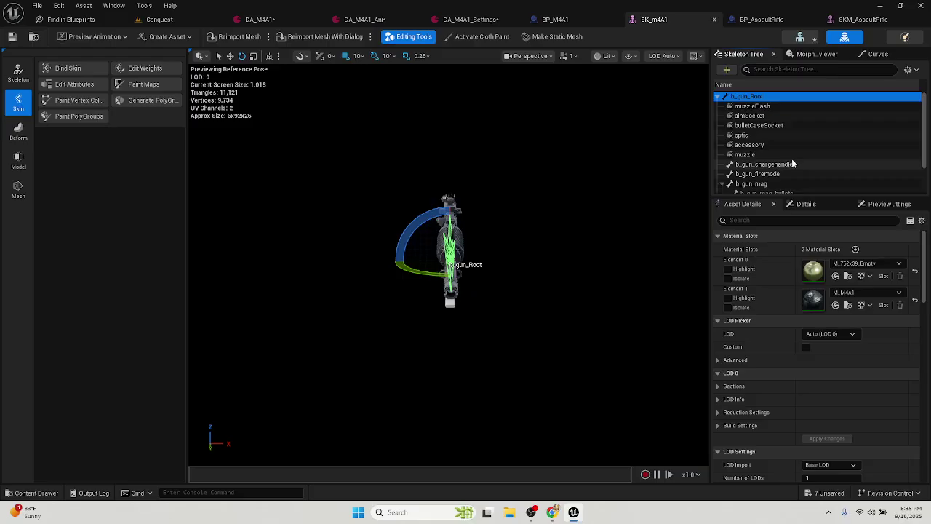
# Review the pasted sockets in SK_m4A1, save the mesh, and close the assault rifle's blueprint and mesh
pyautogui.click(785, 106)
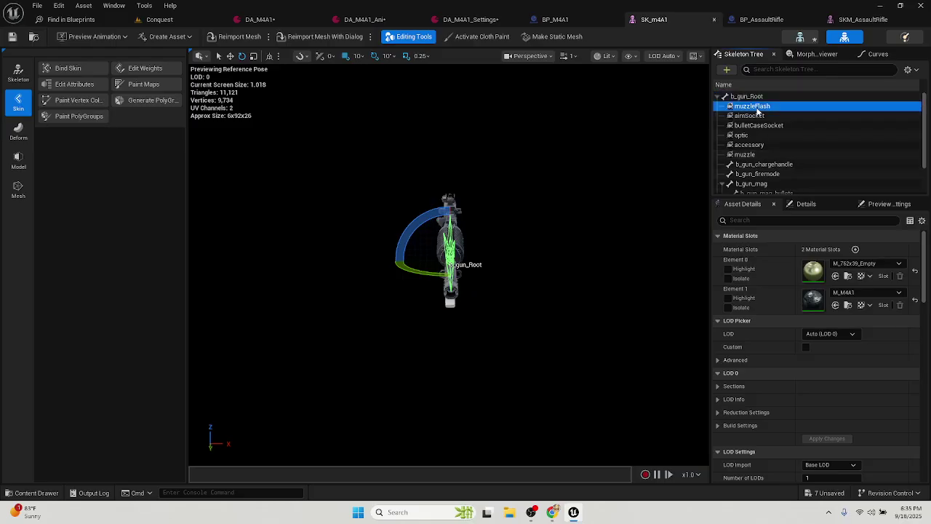
pyautogui.click(751, 144)
pyautogui.click(742, 135)
pyautogui.click(750, 125)
pyautogui.click(749, 116)
pyautogui.click(751, 107)
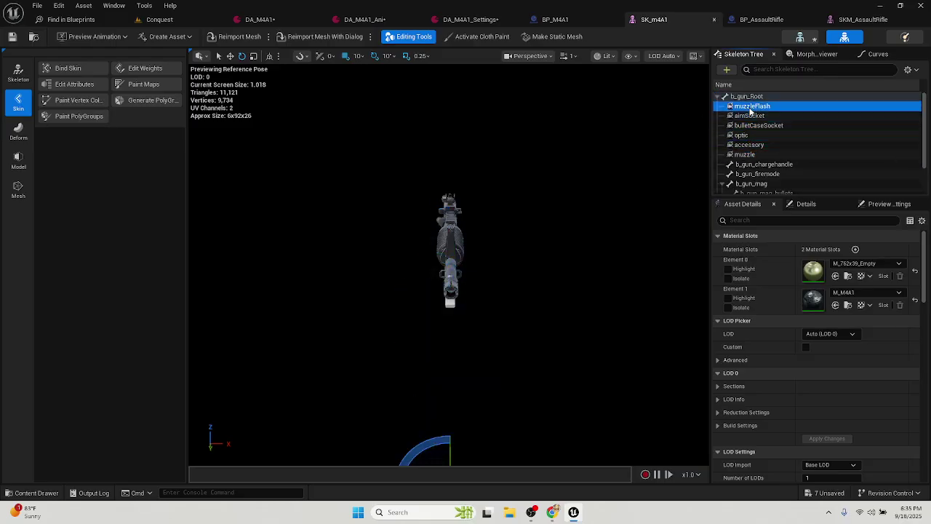
pyautogui.click(10, 37)
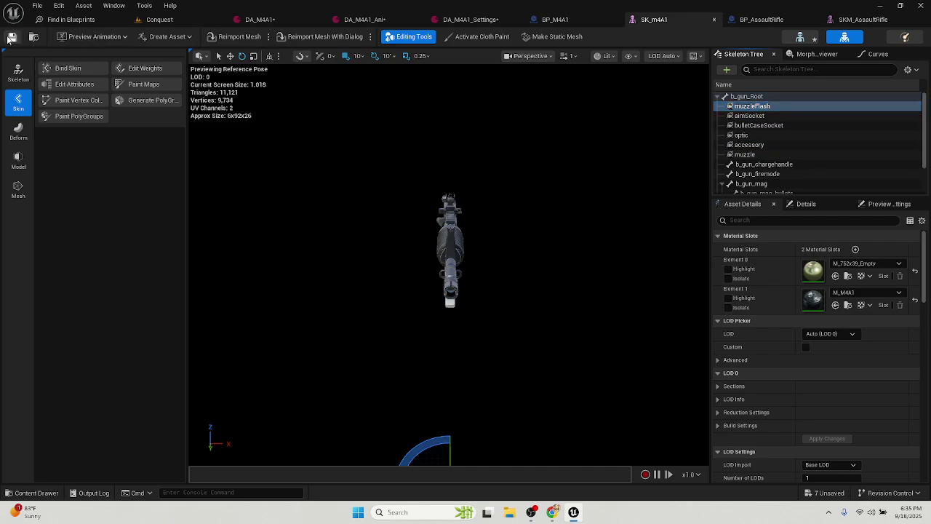
pyautogui.click(814, 20)
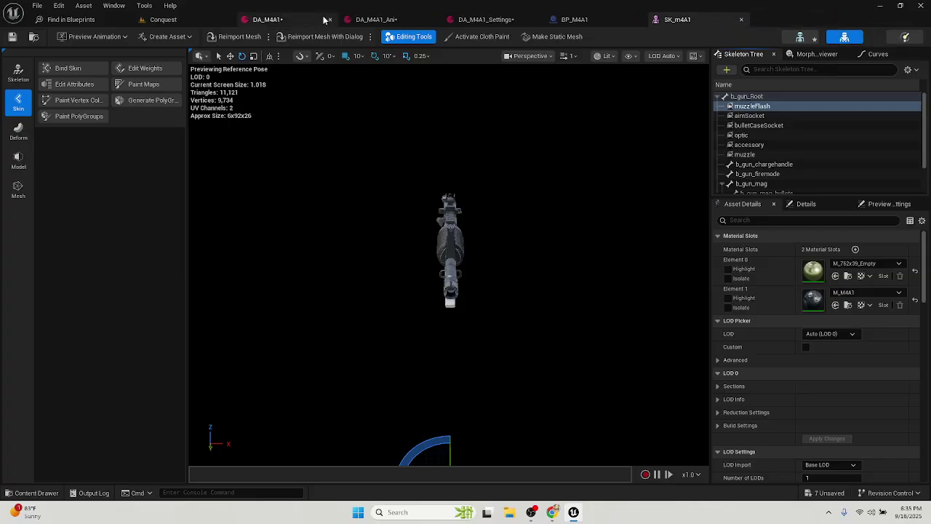
# In DA_M4A1, set the Weapon Name to M4A1 and the Icon to M4A1_ICON
pyautogui.click(287, 20)
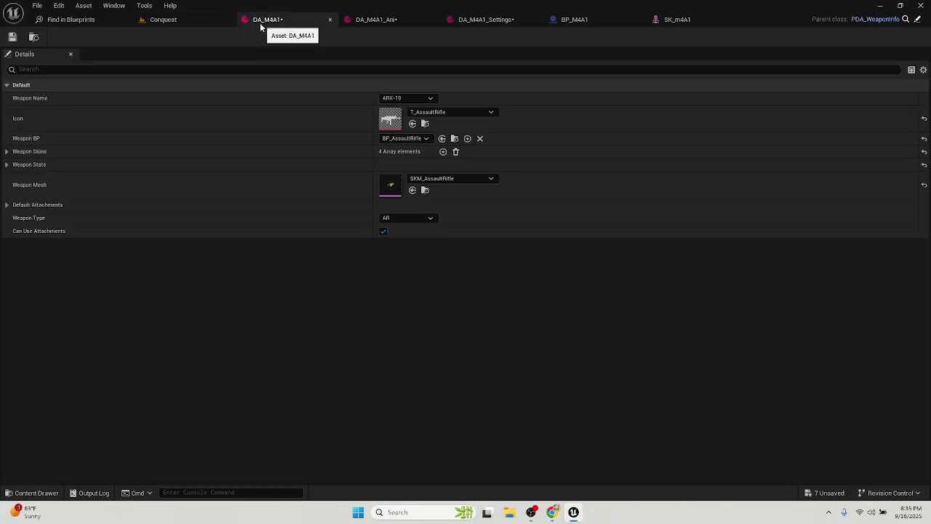
pyautogui.click(418, 98)
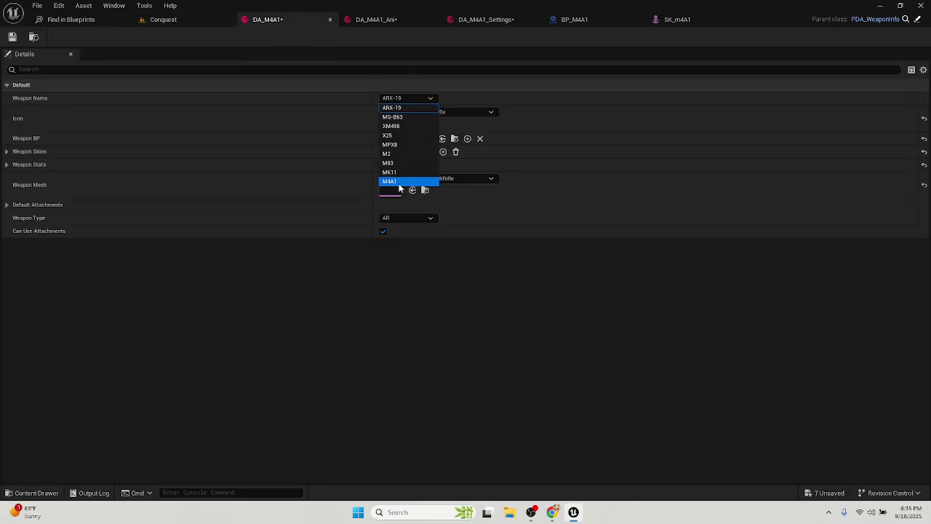
pyautogui.click(398, 183)
pyautogui.click(444, 111)
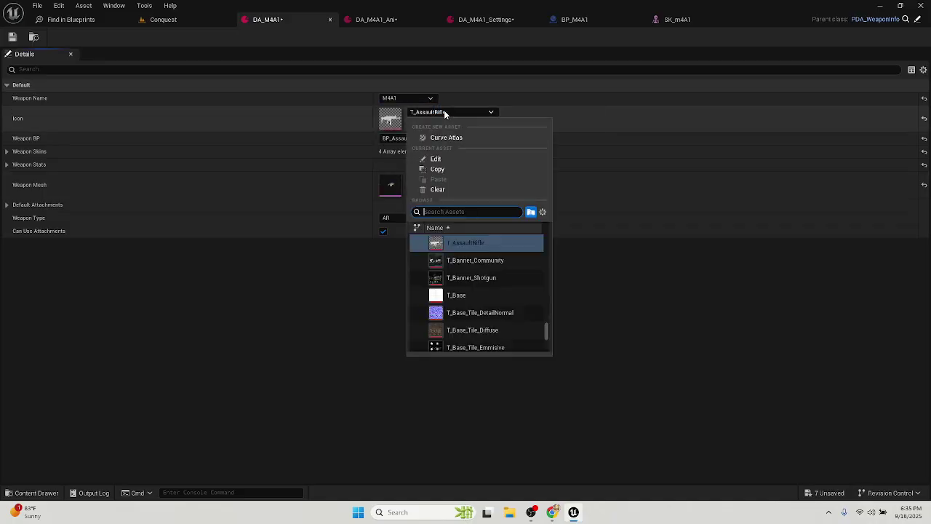
pyautogui.write('m4a1')
pyautogui.click(477, 242)
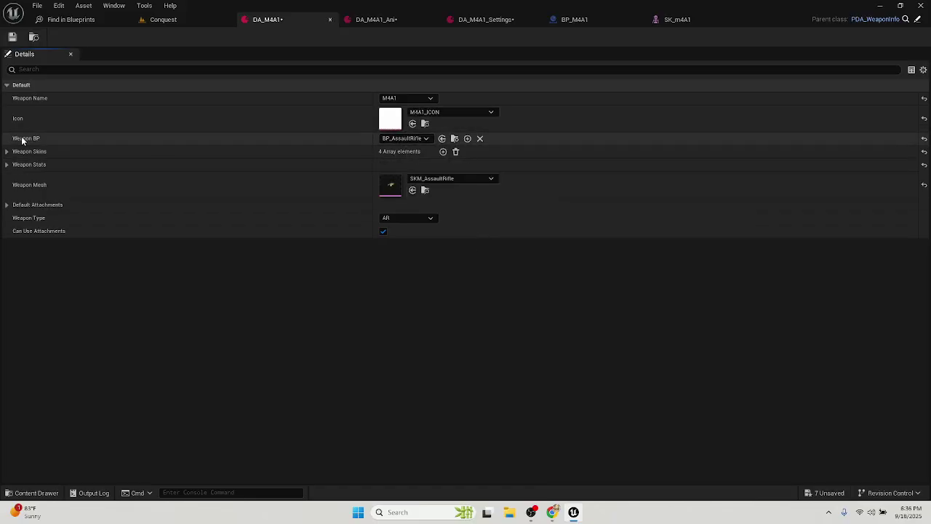
# Set the Weapon BP to BP_M4A1 and the Weapon Mesh to SK_m4A1, then save DA_M4A1
pyautogui.click(404, 138)
pyautogui.write('m4a1')
pyautogui.click(400, 172)
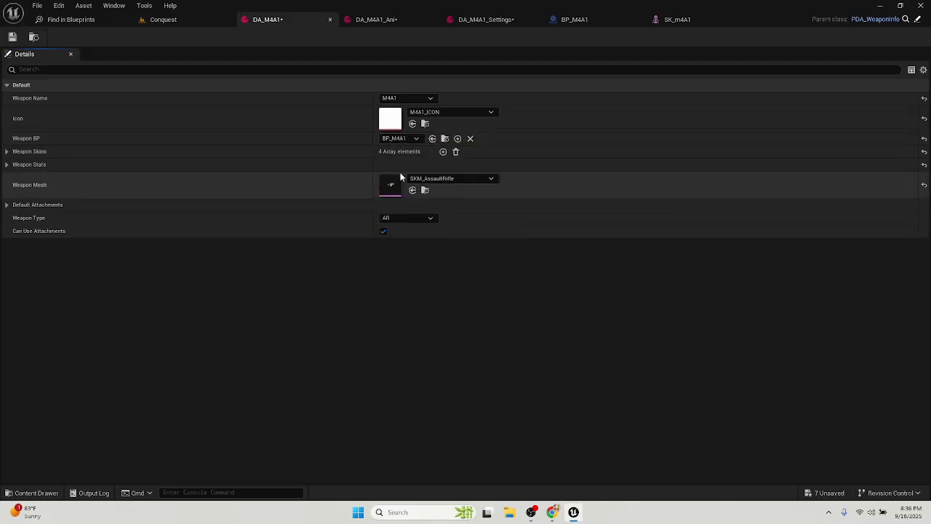
pyautogui.click(451, 179)
pyautogui.write('m4a1')
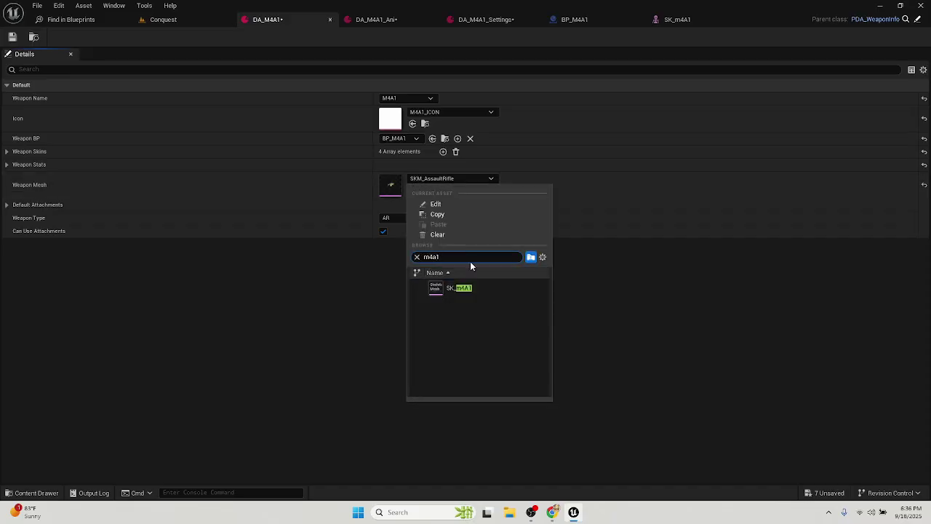
pyautogui.click(470, 288)
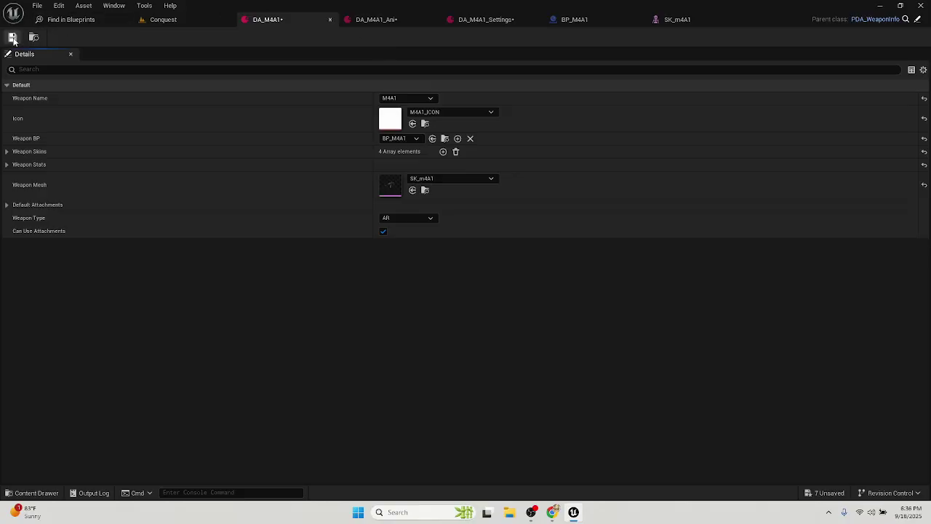
# In DA_M4A1_Settings, set the Weapon Name to M4A1 and the Weapon Icon to M4A1_ICON
pyautogui.click(371, 20)
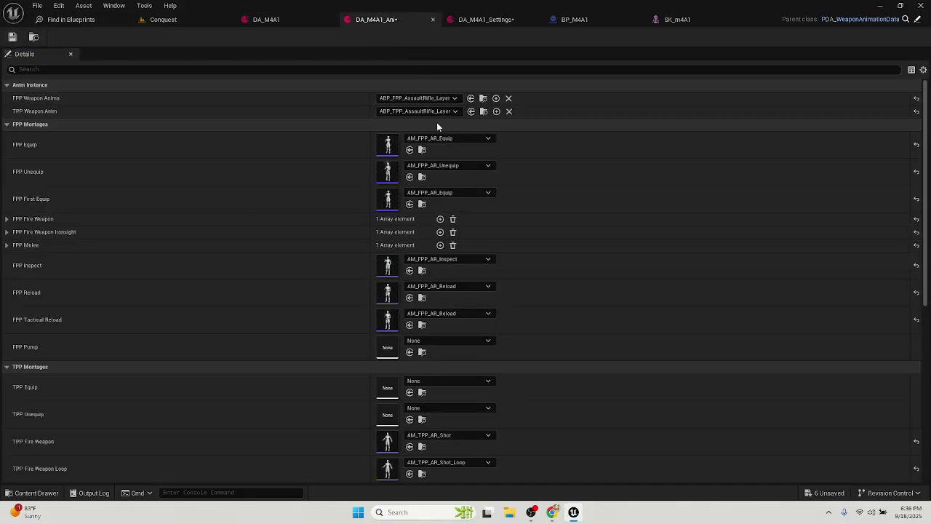
pyautogui.click(498, 22)
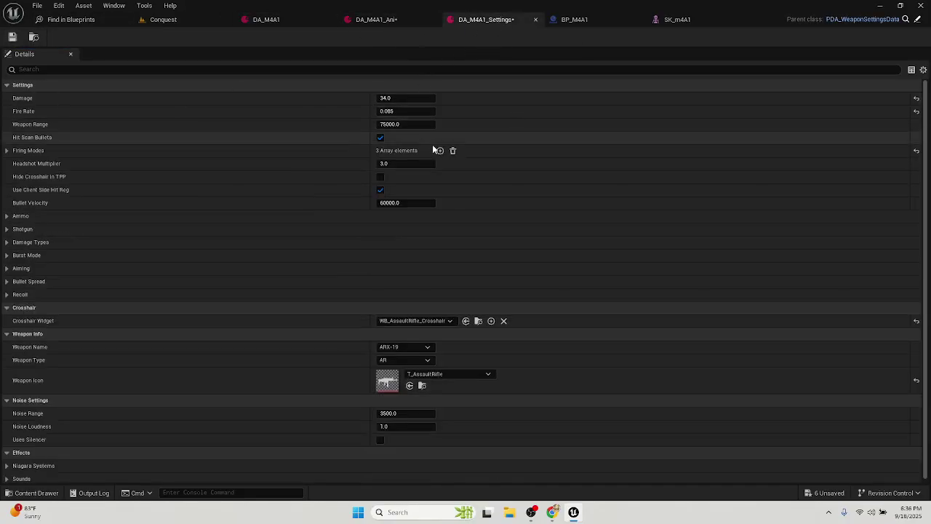
pyautogui.scroll(-1, 381, 295)
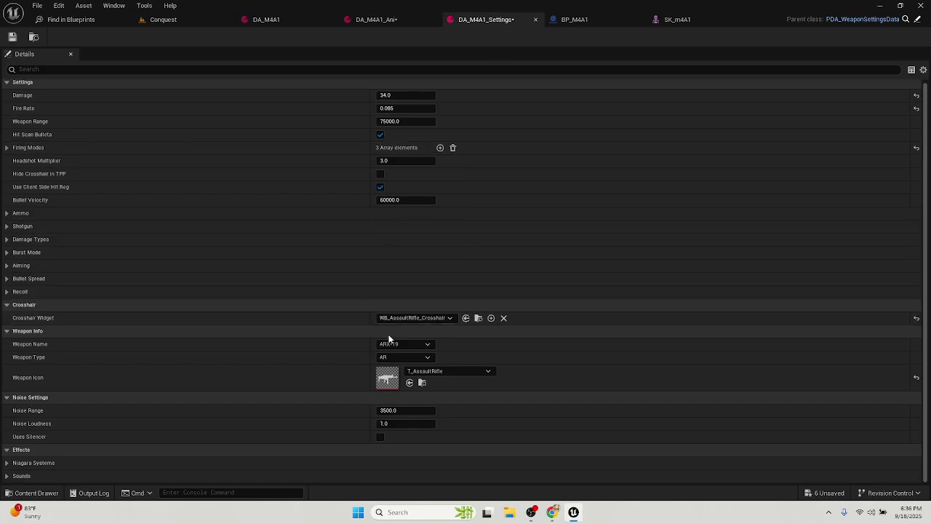
pyautogui.click(407, 345)
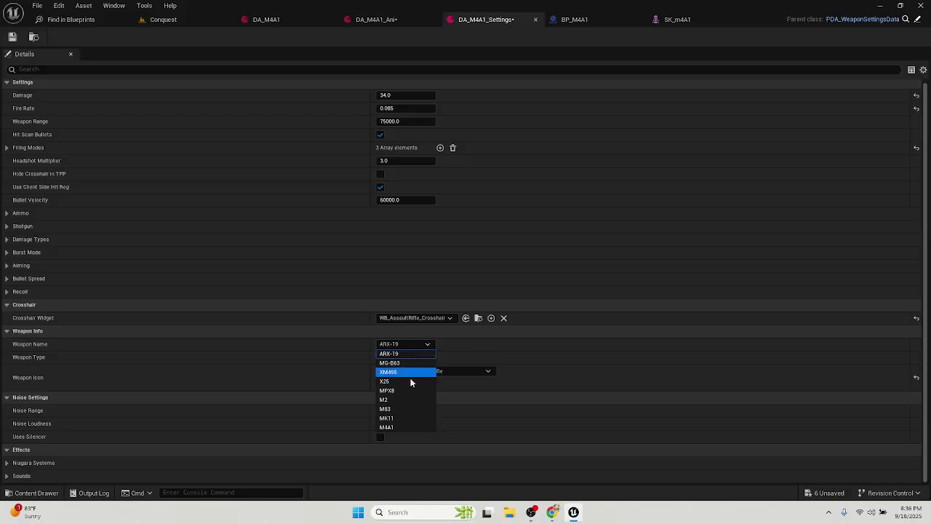
pyautogui.click(400, 428)
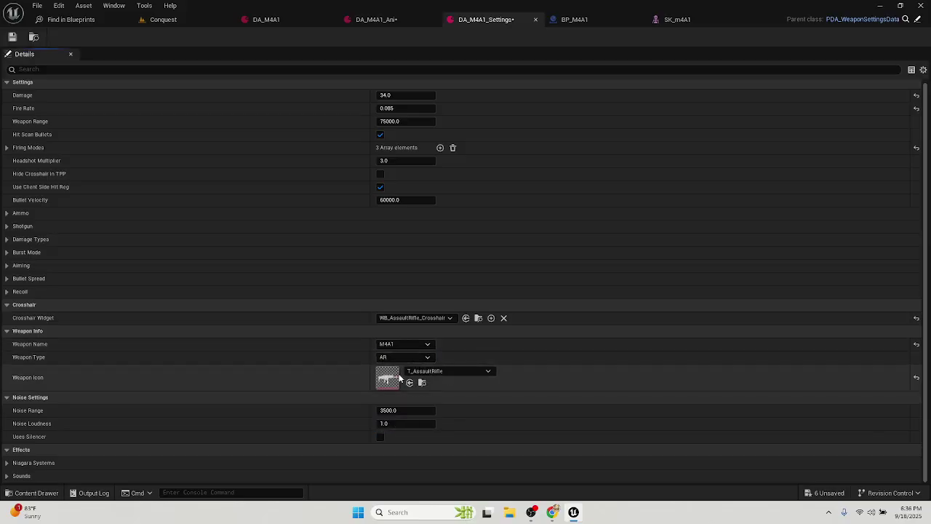
pyautogui.click(449, 372)
pyautogui.write('4a1')
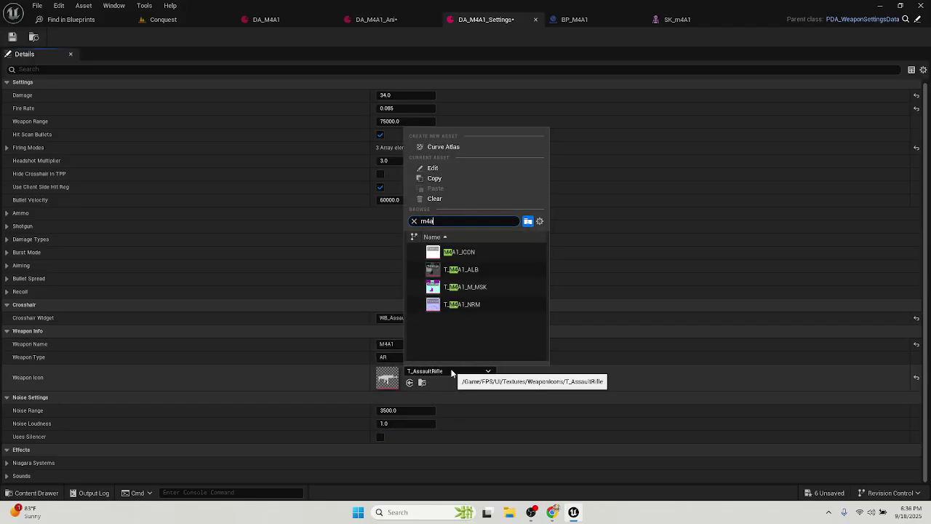
pyautogui.click(468, 251)
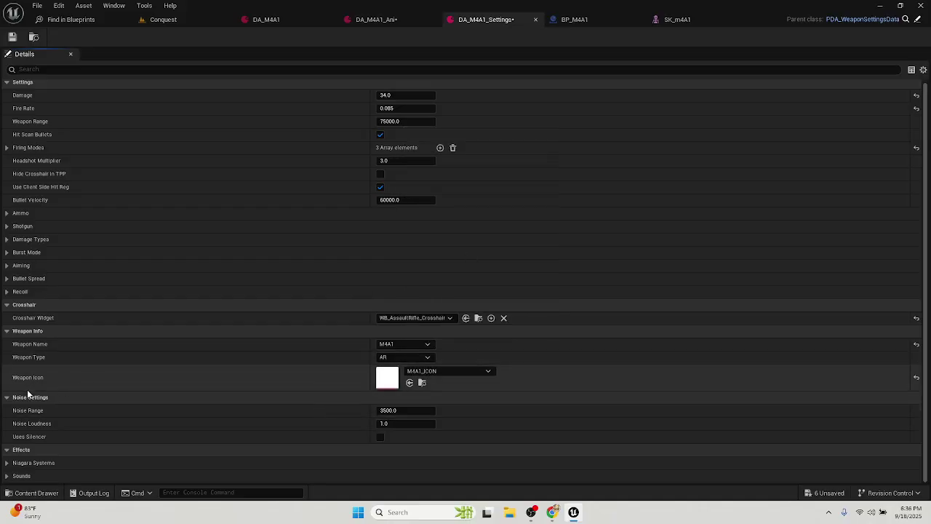
# Expand and review the Sounds settings of DA_M4A1_Settings, then save the asset
pyautogui.scroll(1, 368, 139)
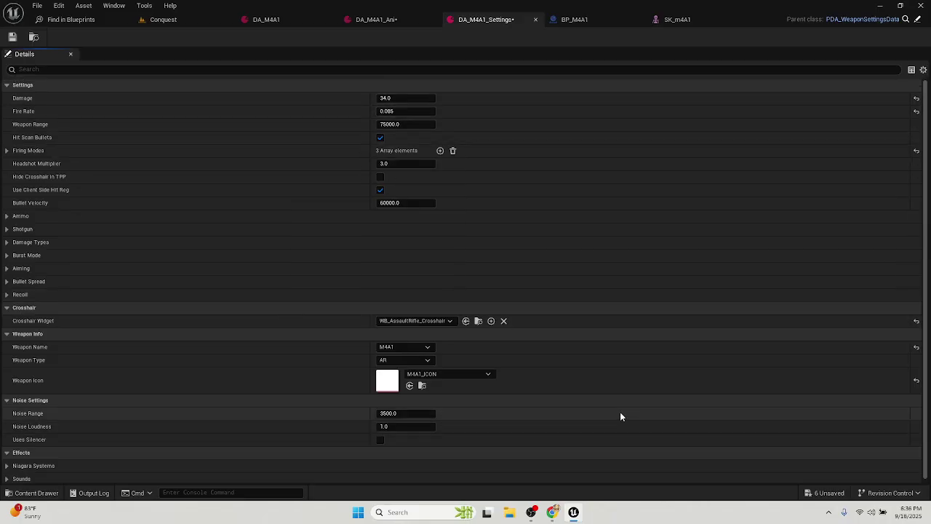
pyautogui.scroll(-1, 491, 453)
pyautogui.click(21, 479)
pyautogui.scroll(-3, 366, 418)
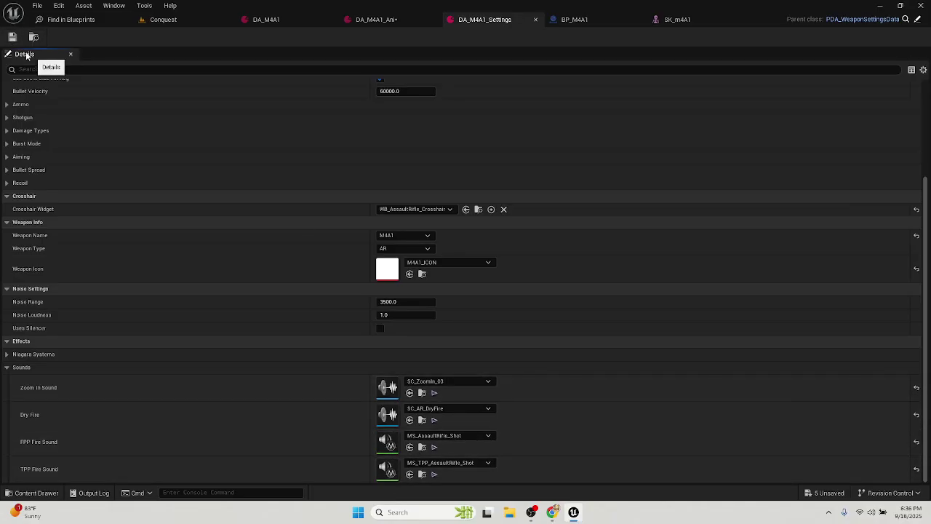
# In DA_M4A1_Ani, clear the Index 0 animation of Fire Weapon under Weapon Anims
pyautogui.click(372, 23)
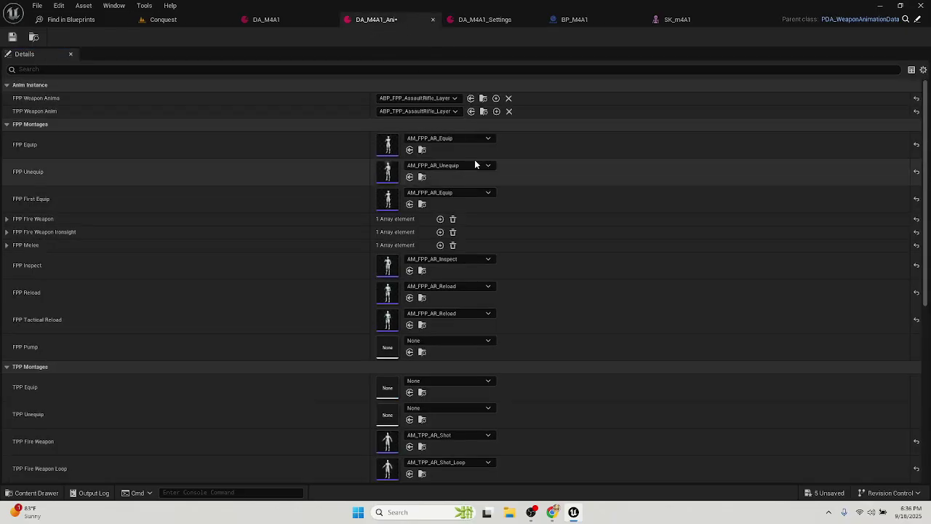
pyautogui.scroll(-5, 557, 306)
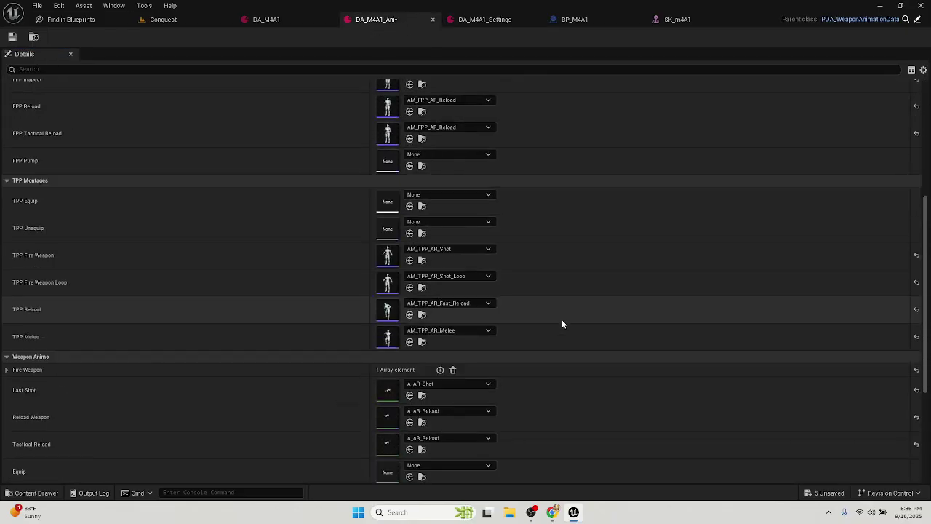
pyautogui.click(6, 371)
pyautogui.scroll(-2, 241, 384)
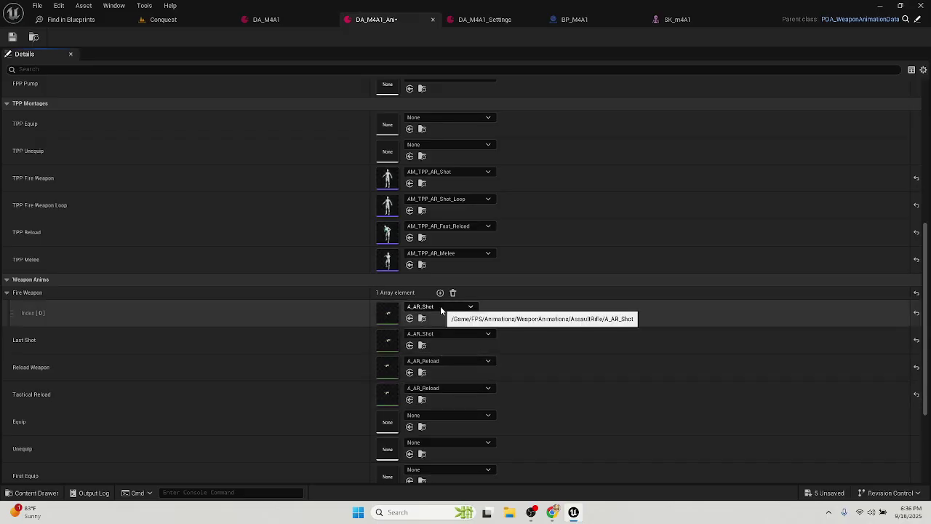
pyautogui.click(440, 307)
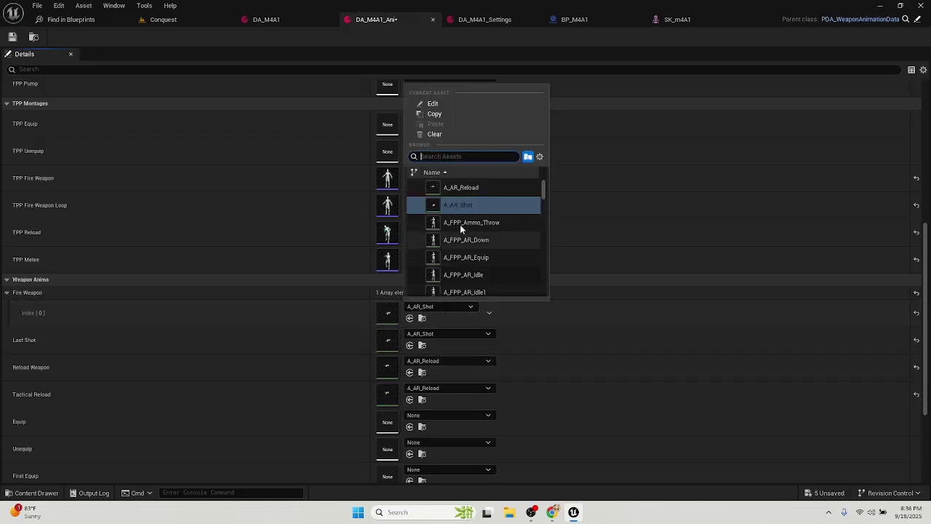
pyautogui.click(441, 137)
# Clear the Last Shot, Reload Weapon and Tactical Reload animations under Weapon Anims, then save DA_M4A1_Ani
pyautogui.click(447, 333)
pyautogui.click(437, 161)
pyautogui.click(453, 363)
pyautogui.click(430, 187)
pyautogui.click(447, 387)
pyautogui.click(435, 216)
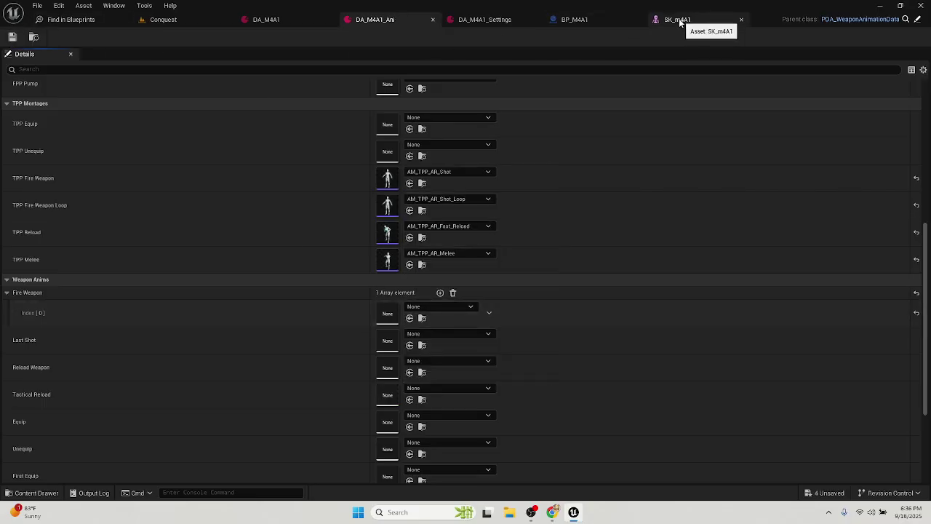
# Play the Conquest level in a new editor window and maximize the preview
pyautogui.click(161, 20)
pyautogui.click(295, 37)
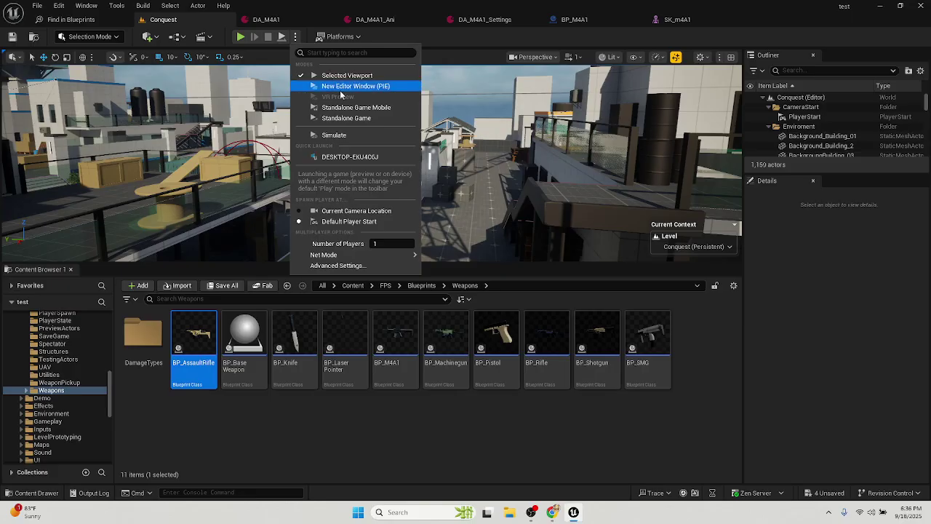
pyautogui.click(340, 89)
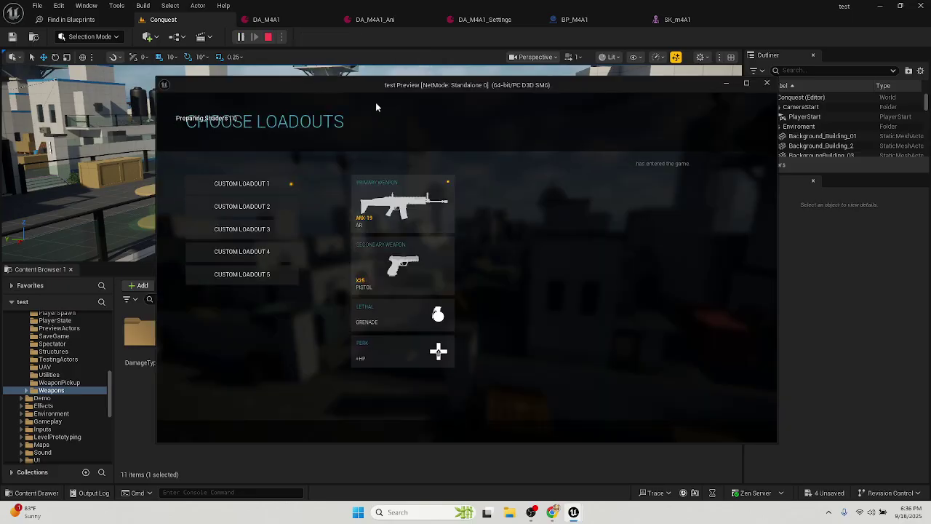
pyautogui.doubleClick(443, 86)
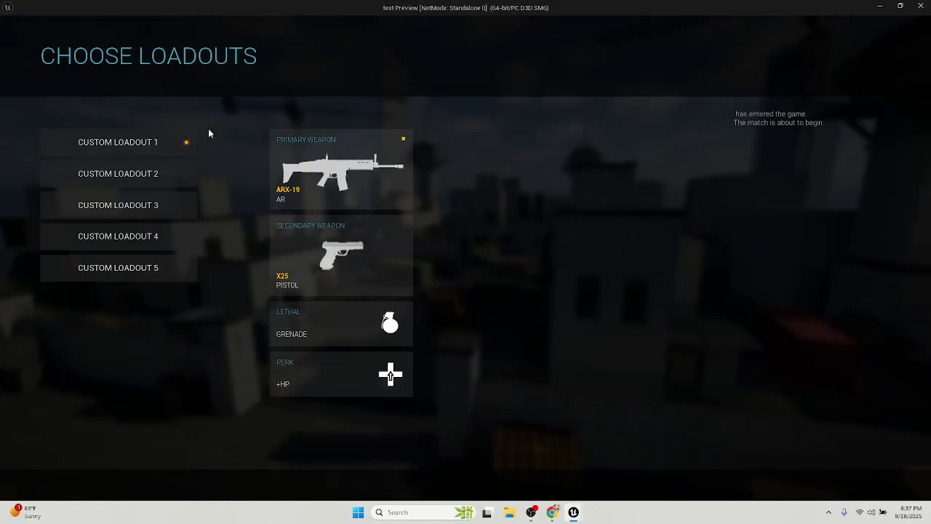
# Set the primary weapon of Loadout 1 to the M4A1 and return to the loadout selection
pyautogui.click(221, 144)
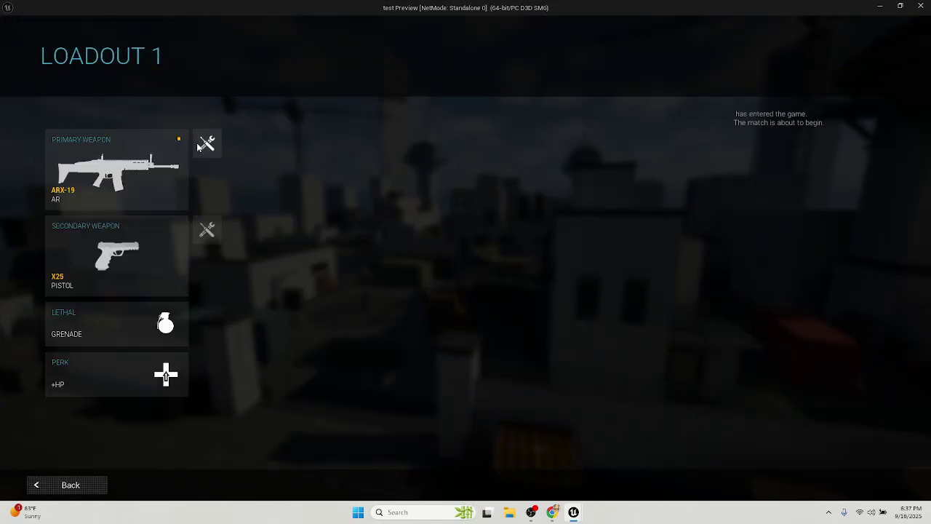
pyautogui.click(208, 145)
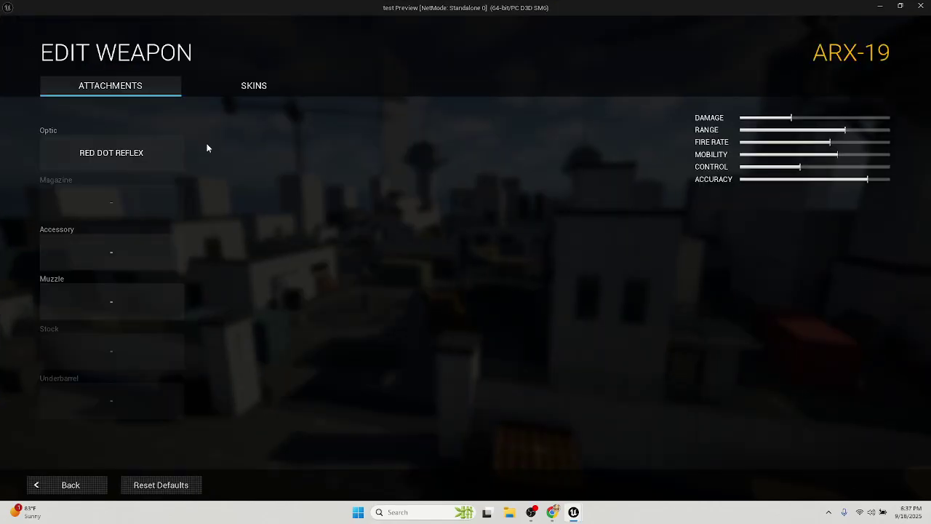
pyautogui.click(74, 484)
pyautogui.click(138, 185)
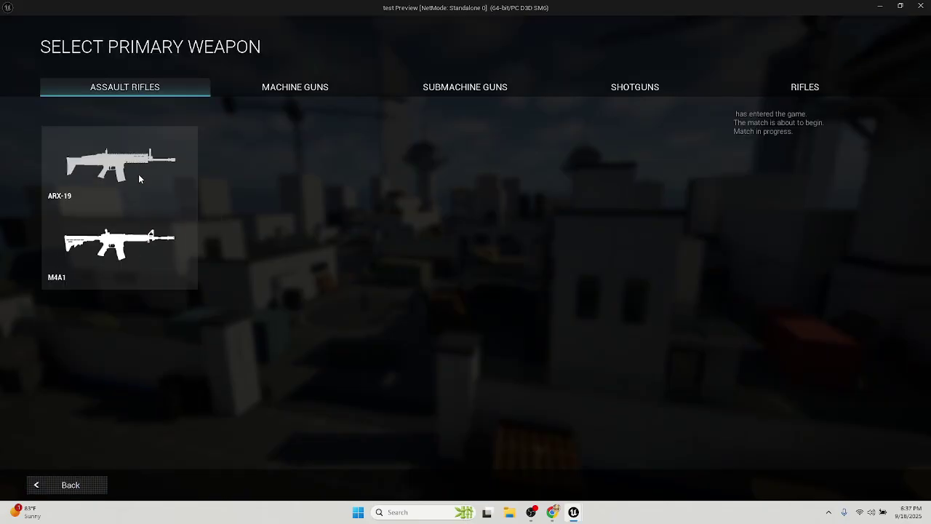
pyautogui.click(109, 248)
pyautogui.click(62, 483)
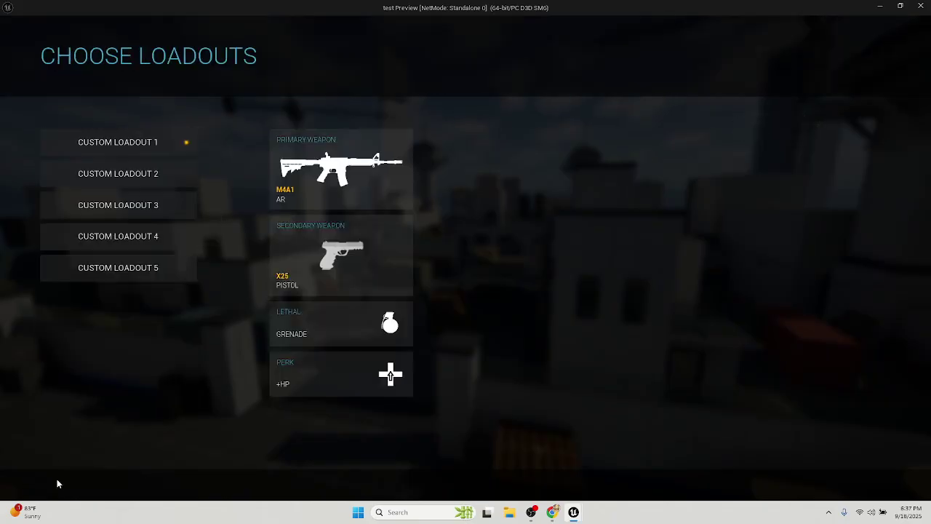
# Spawn with Custom Loadout 1, walk around, and examine the M4A1 in first-person and third-person views
pyautogui.click(144, 150)
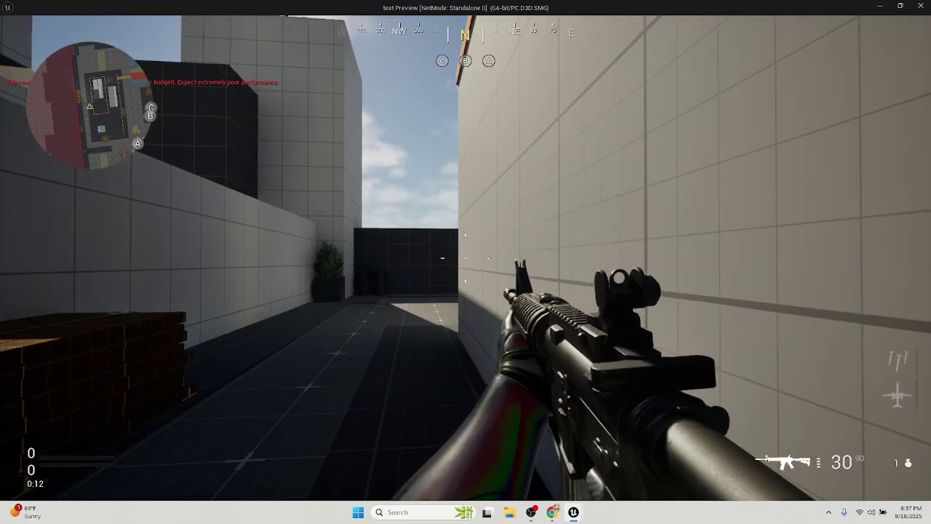
pyautogui.hotkey('shift', 'w')
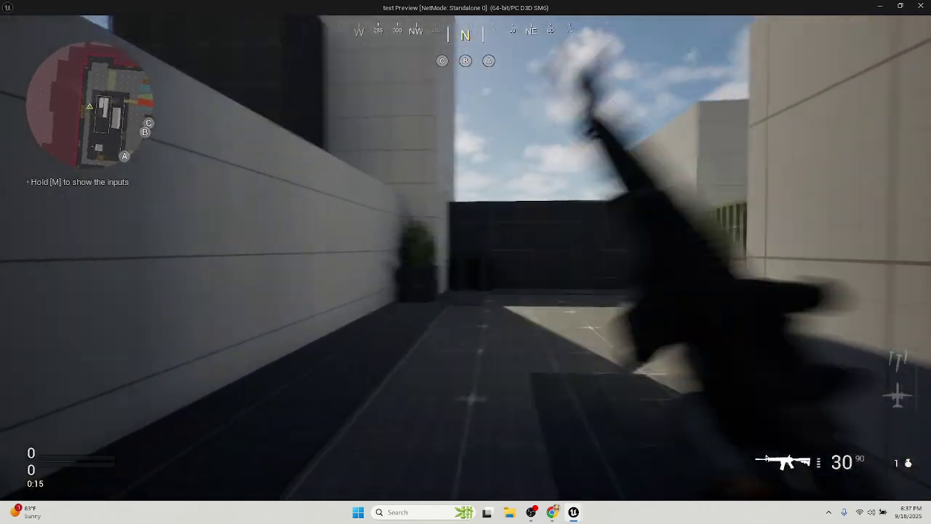
pyautogui.press('w')
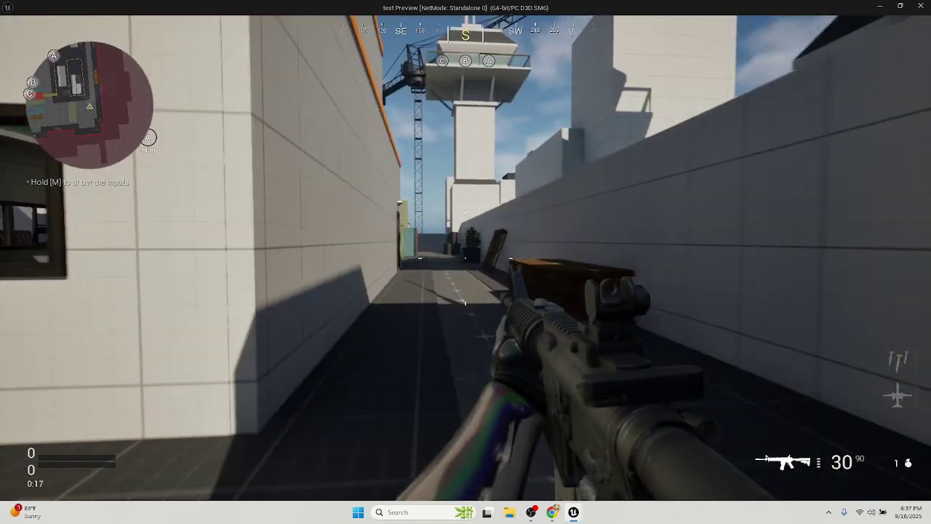
pyautogui.press('w')
pyautogui.press('v')
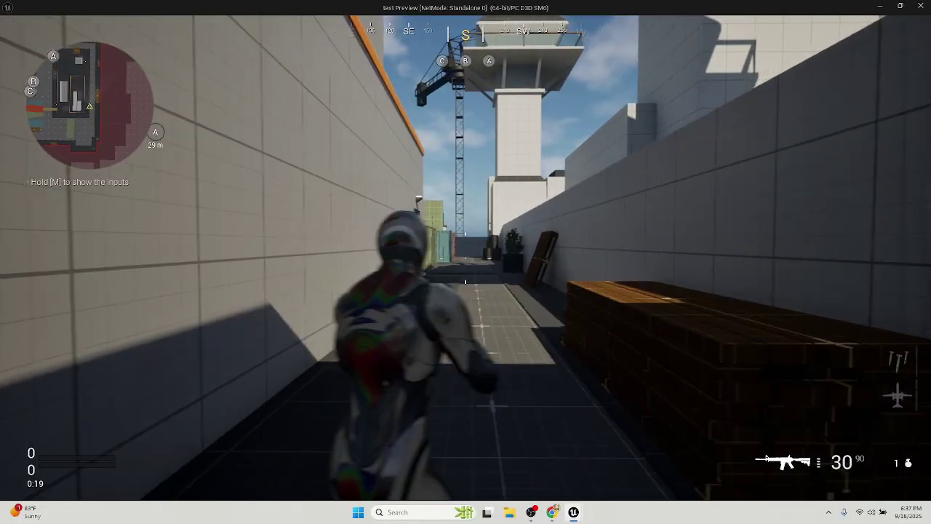
pyautogui.press('v')
pyautogui.press('v')
pyautogui.press('v')
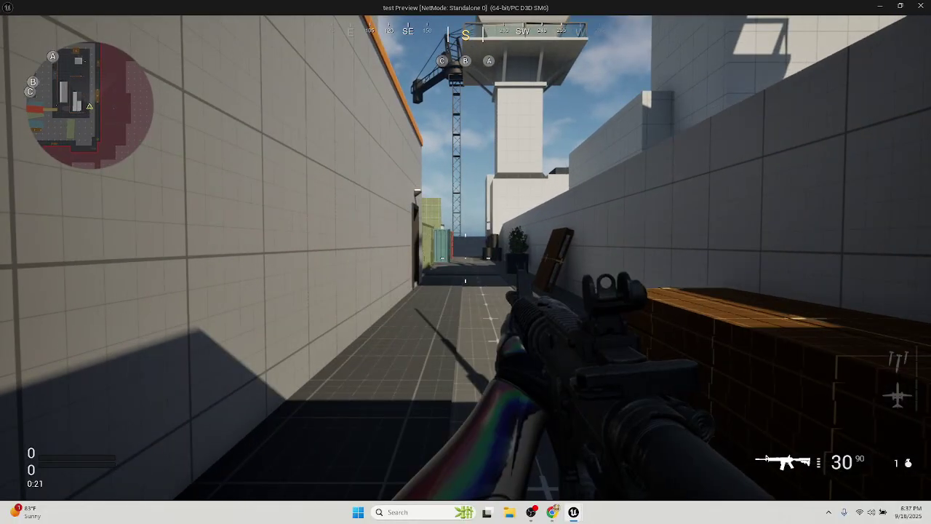
# Test aiming down sights and firing the M4A1 while checking both camera views, then end the play session
pyautogui.rightClick(465, 258)
pyautogui.rightClick(466, 257)
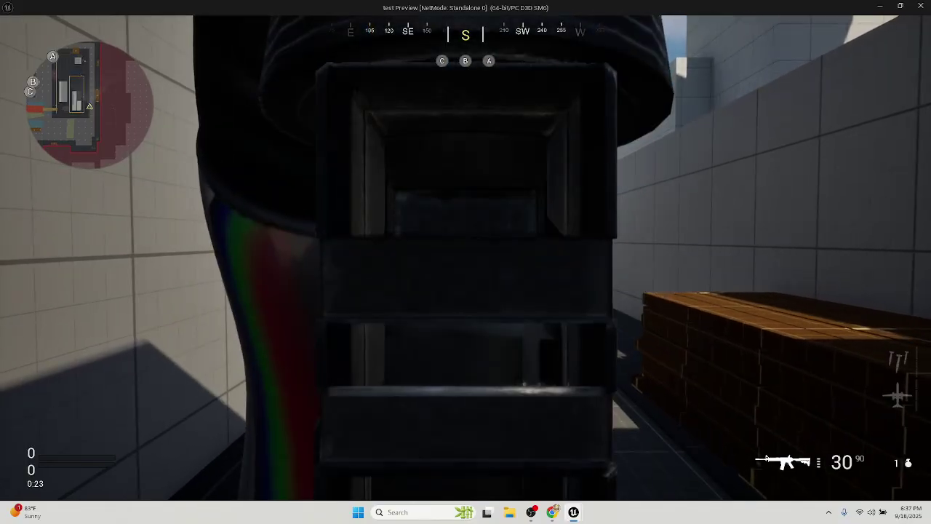
pyautogui.press('v')
pyautogui.press('v')
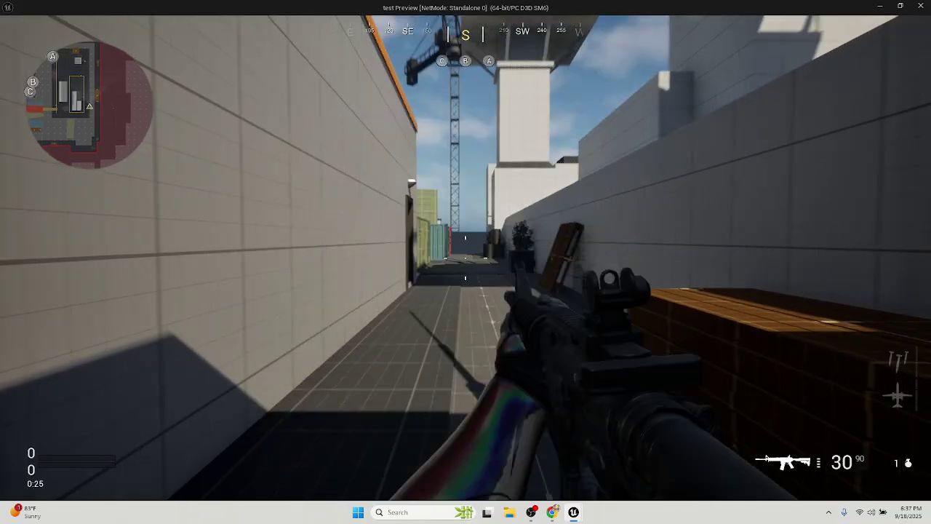
pyautogui.press('v')
pyautogui.press('v')
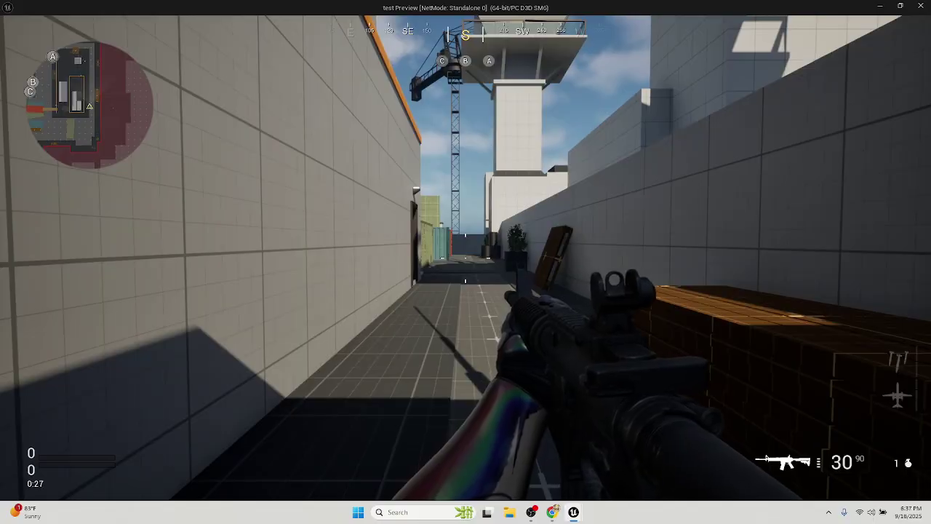
pyautogui.click(766, 456)
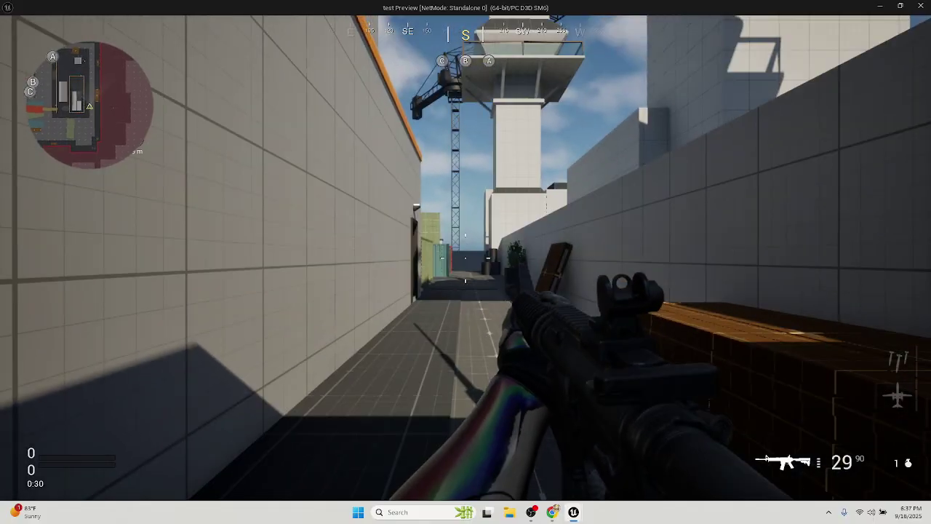
pyautogui.click(766, 457)
pyautogui.click(766, 457)
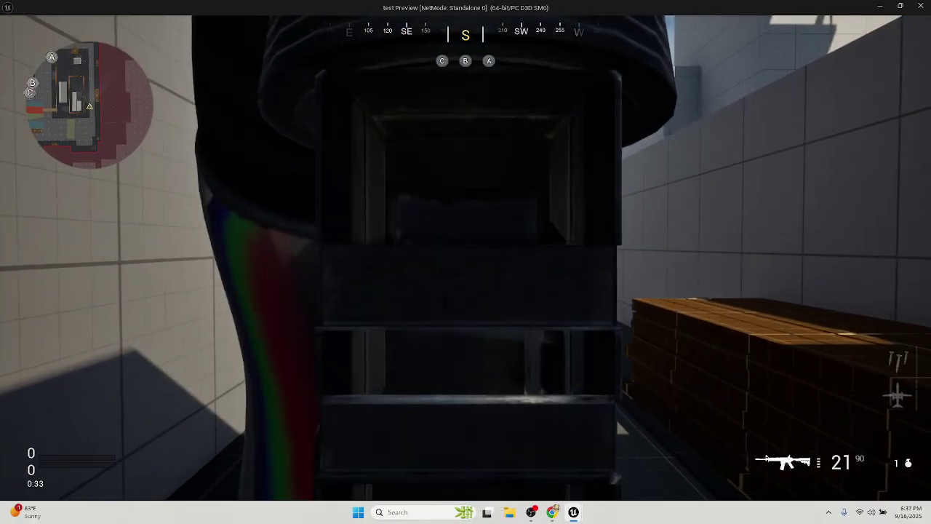
pyautogui.press('Escape')
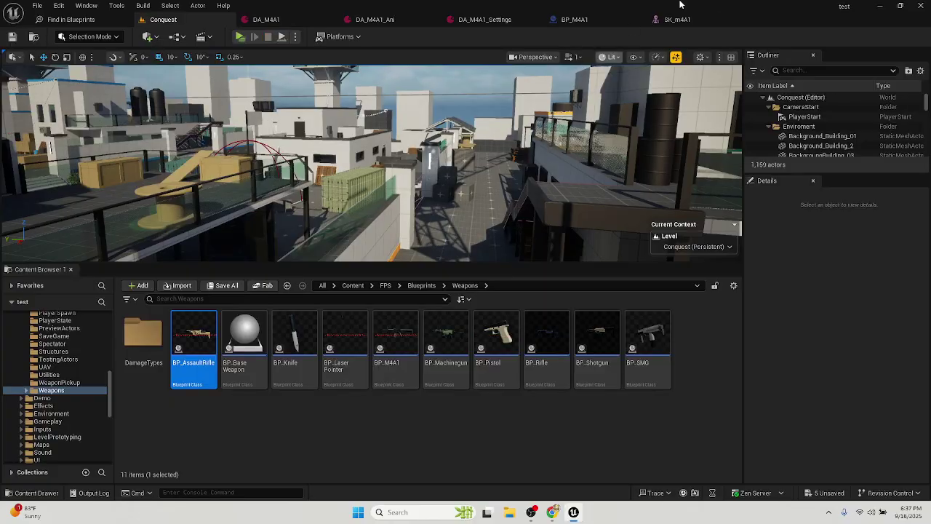
# Select the aimSocket in SK_m4A1 and move it up to the top of the receiver
pyautogui.click(579, 20)
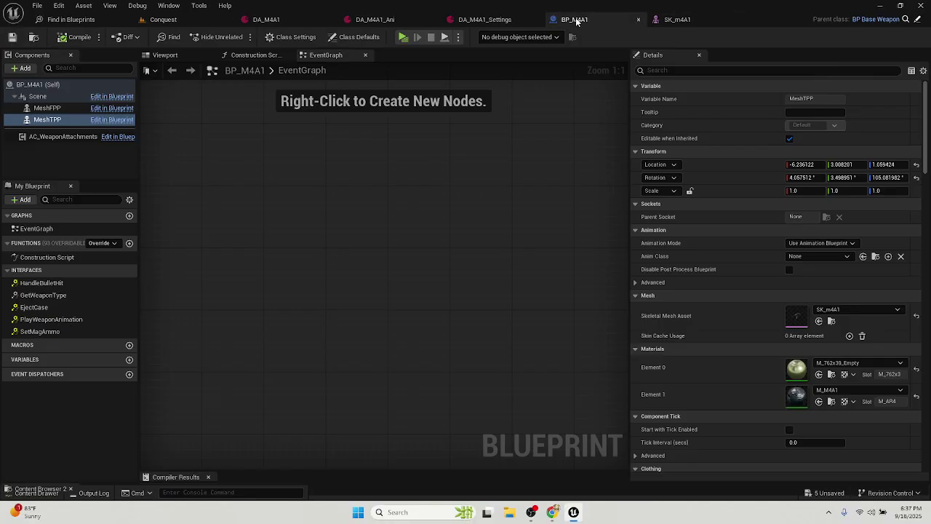
pyautogui.click(677, 19)
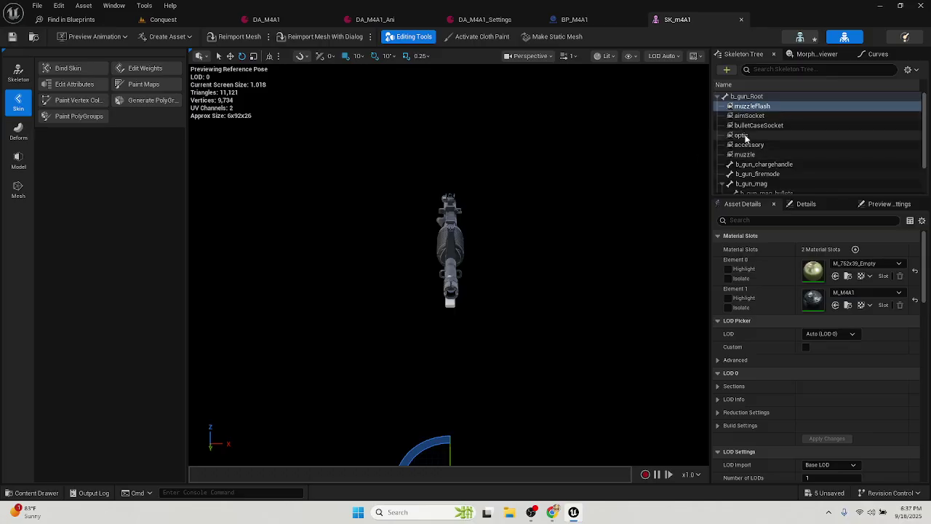
pyautogui.click(749, 116)
pyautogui.moveTo(670, 162); pyautogui.dragTo(480, 164, button='right')
pyautogui.moveTo(546, 322)
pyautogui.mouseDown(button='right')
pyautogui.moveTo(382, 322)
pyautogui.moveTo(547, 322)
pyautogui.mouseUp(button='right')
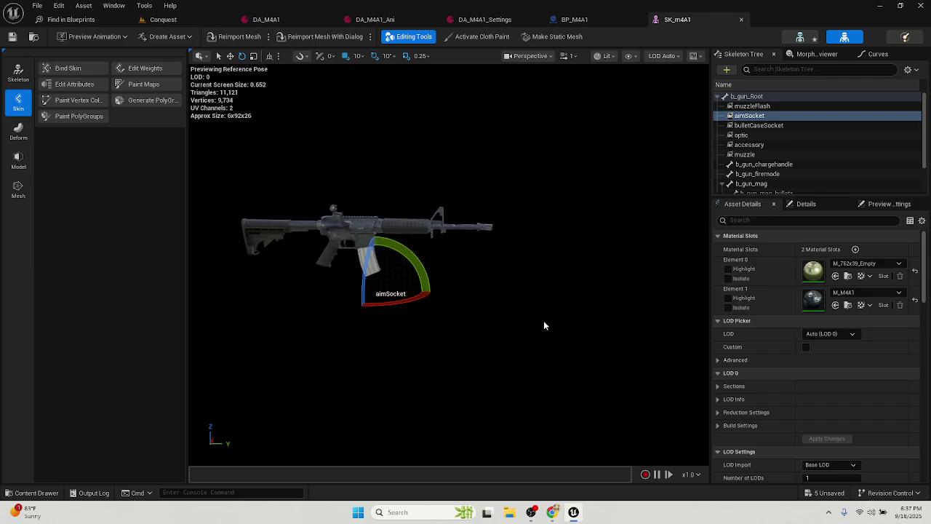
pyautogui.press('w')
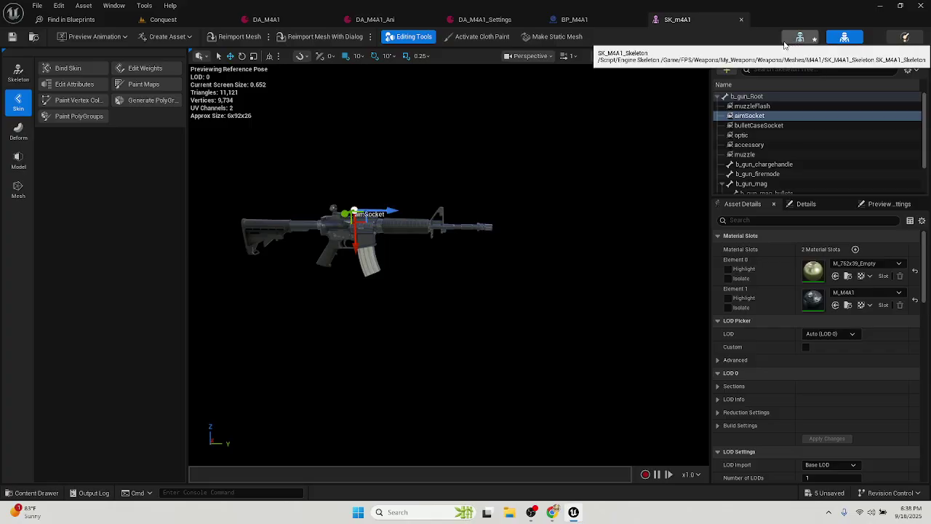
# Rotate the aimSocket so its X axis points along the barrel toward the muzzle and its Z axis points up
pyautogui.press('r')
pyautogui.press('e')
pyautogui.moveTo(401, 189)
pyautogui.mouseDown()
pyautogui.moveTo(384, 259)
pyautogui.moveTo(398, 187)
pyautogui.mouseUp()
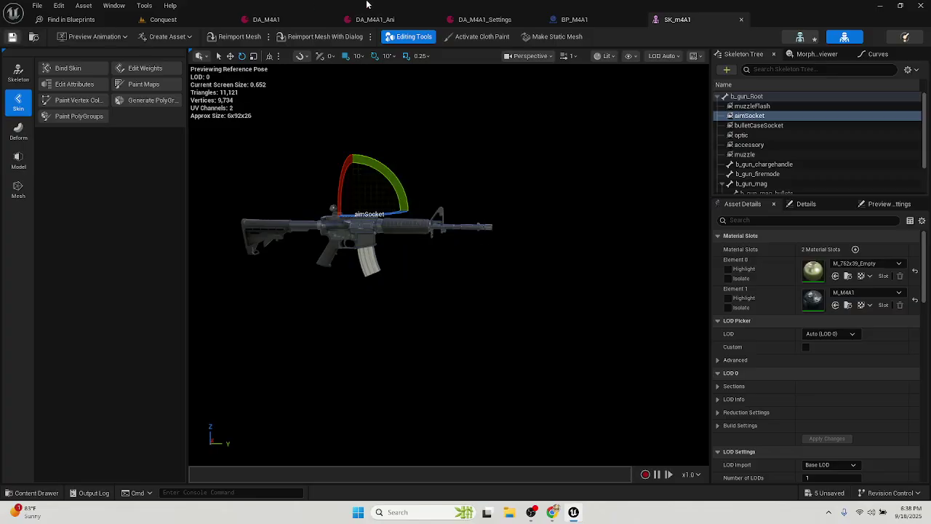
# Play the Conquest level with Custom Loadout 1 to test the M4A1's aiming and firing, then end the session
pyautogui.click(162, 22)
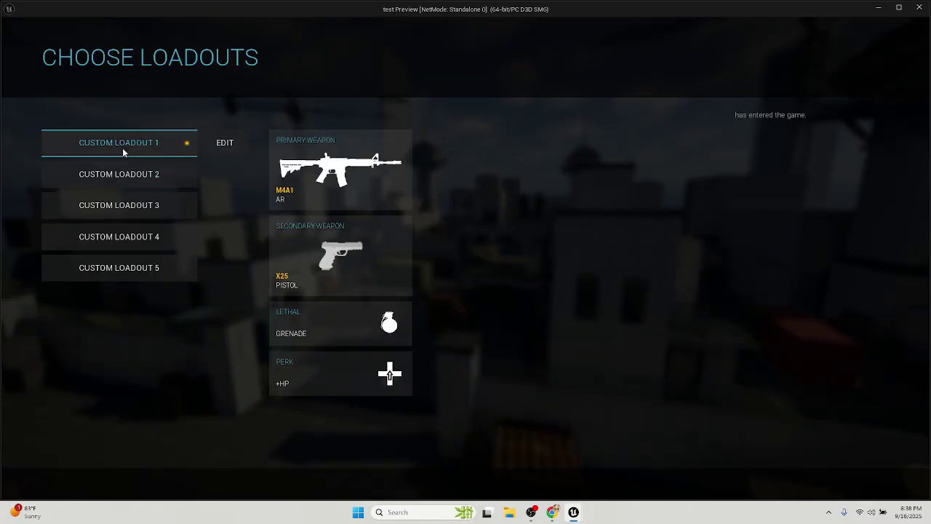
pyautogui.click(123, 147)
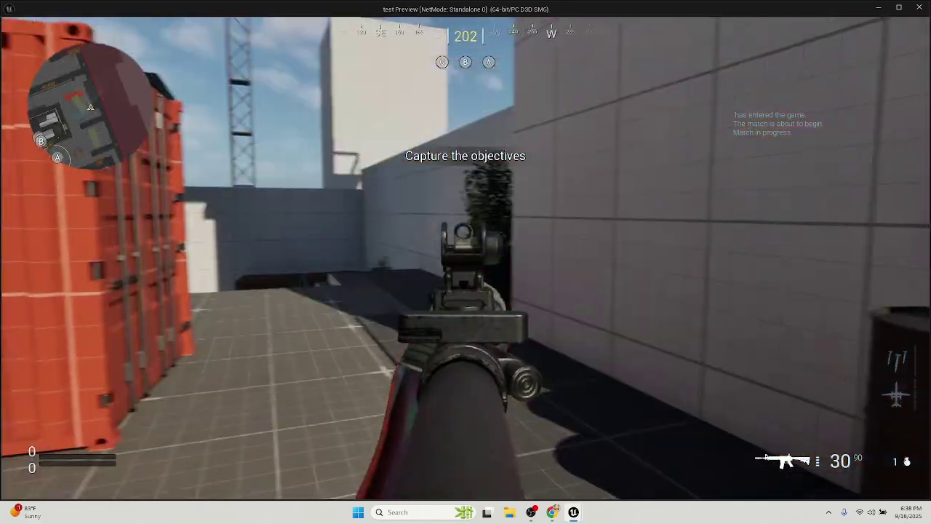
pyautogui.click(466, 262)
pyautogui.click(466, 261)
pyautogui.click(466, 262)
pyautogui.click(465, 262)
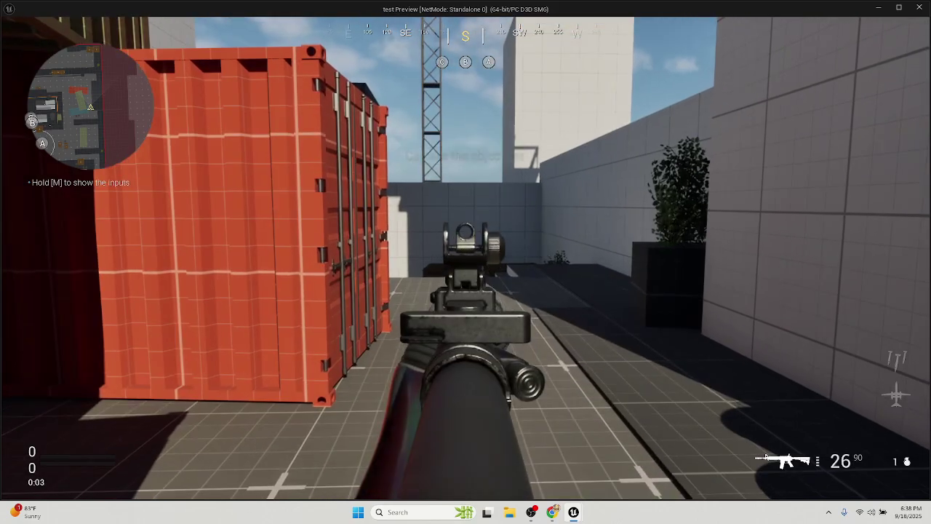
pyautogui.click(466, 262)
pyautogui.click(466, 262)
pyautogui.press('Escape')
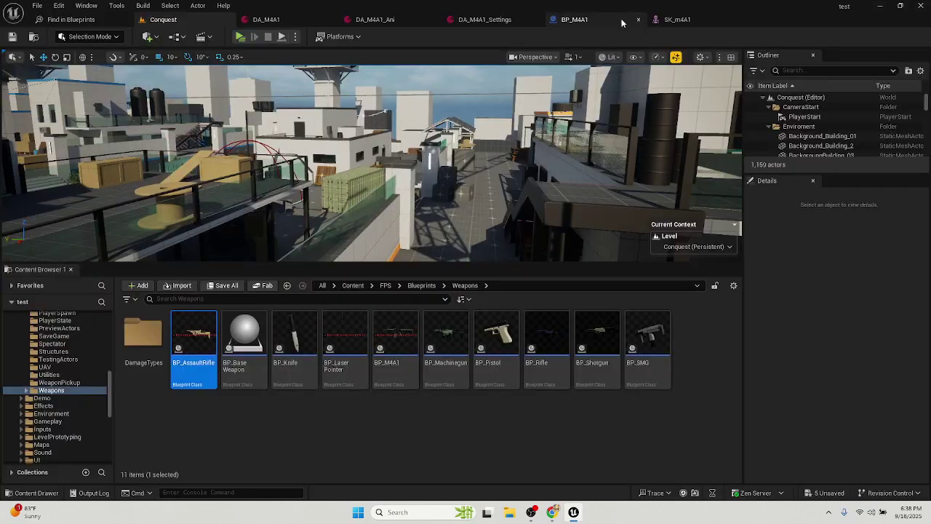
# Raise the aimSocket of SK_m4A1 above the receiver to about the height of the rear sight
pyautogui.click(673, 19)
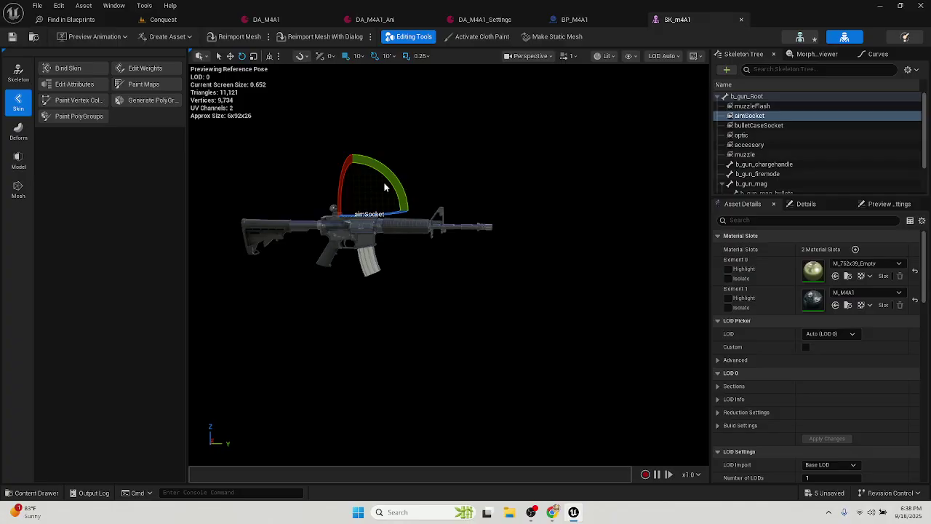
pyautogui.click(742, 115)
pyautogui.press('w')
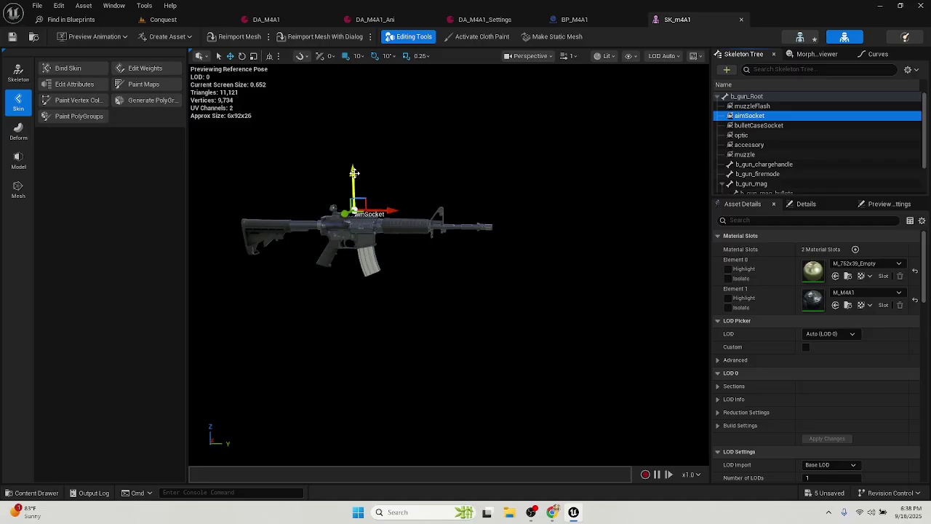
pyautogui.moveTo(354, 173); pyautogui.dragTo(354, 173)
pyautogui.scroll(4, 342, 206)
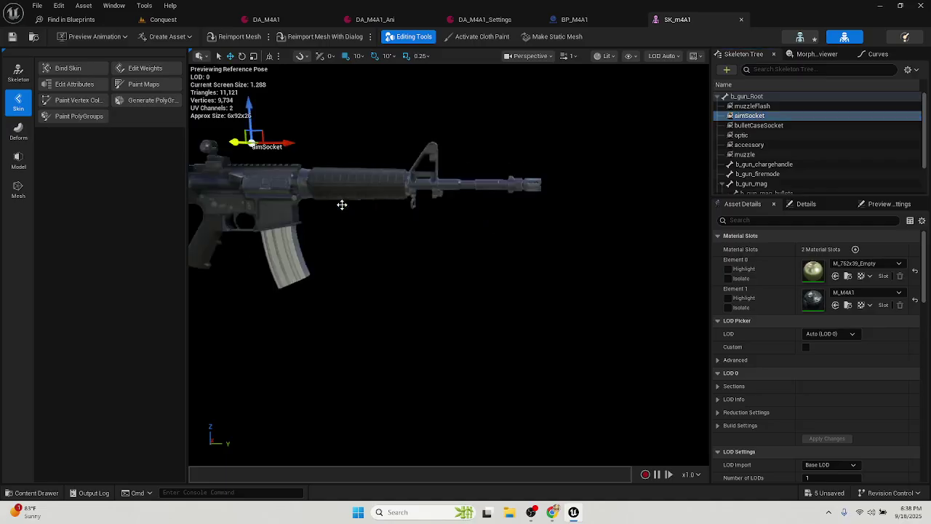
# Move the aimSocket back along the rifle until it sits on the rear sight
pyautogui.moveTo(342, 176); pyautogui.dragTo(61, 149, button='right')
pyautogui.press('w')
pyautogui.scroll(1, 268, 141)
pyautogui.press('d')
pyautogui.press('w')
pyautogui.moveTo(356, 144); pyautogui.dragTo(376, 139)
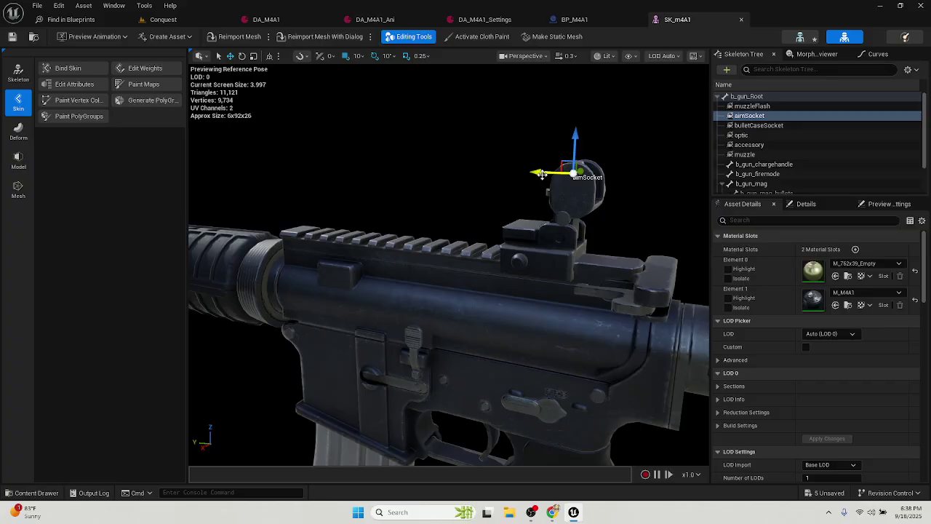
# Fine-tune the aimSocket's alignment with the rear sight, checking it from several angles, and save the mesh
pyautogui.moveTo(542, 175); pyautogui.dragTo(648, 179, button='right')
pyautogui.press('w')
pyautogui.press('d')
pyautogui.scroll(-1, 429, 145)
pyautogui.press('w')
pyautogui.press('s')
pyautogui.press('a')
pyautogui.press('a')
pyautogui.press('s')
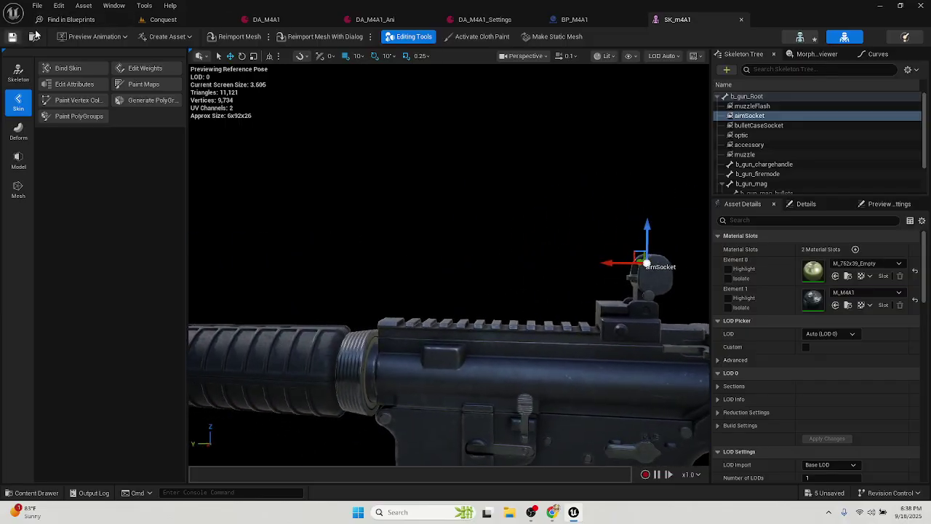
# Playtest the Conquest level with Custom Loadout 1, check the aim-down-sights view, and end the session
pyautogui.click(162, 19)
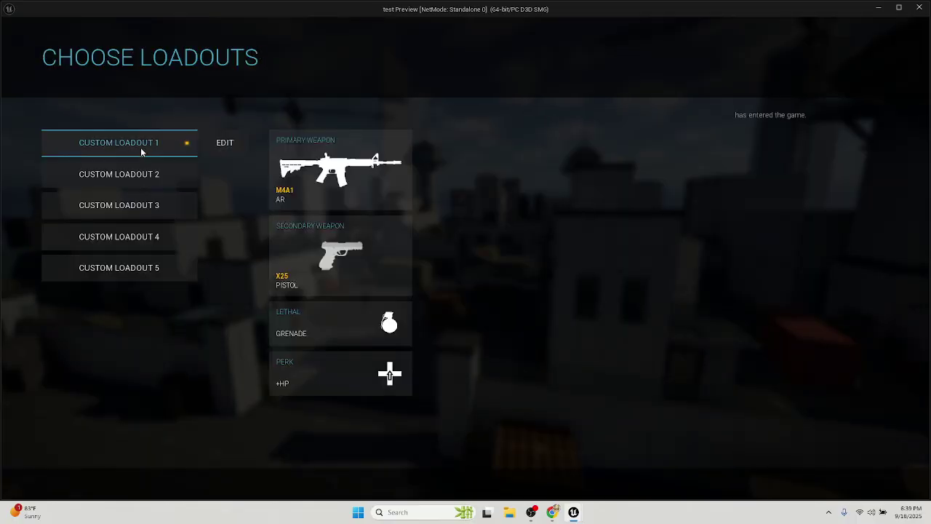
pyautogui.click(140, 147)
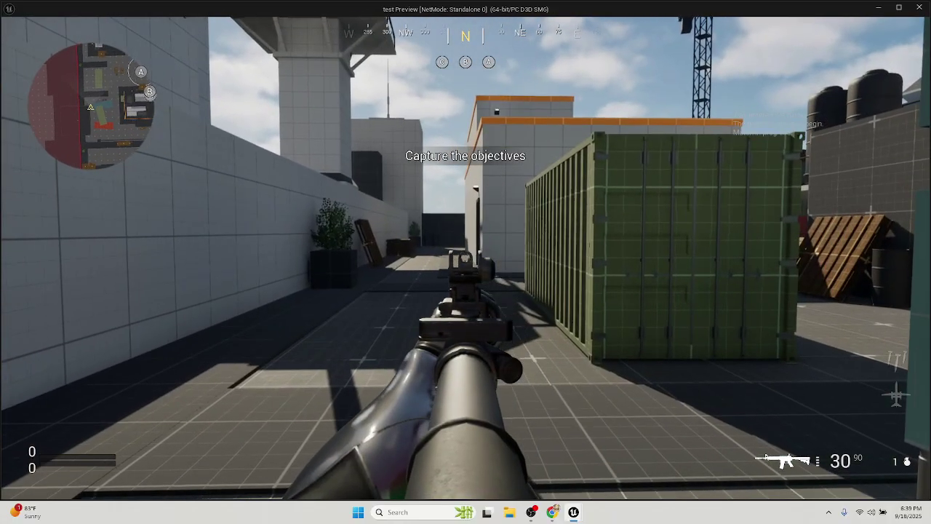
pyautogui.press('w')
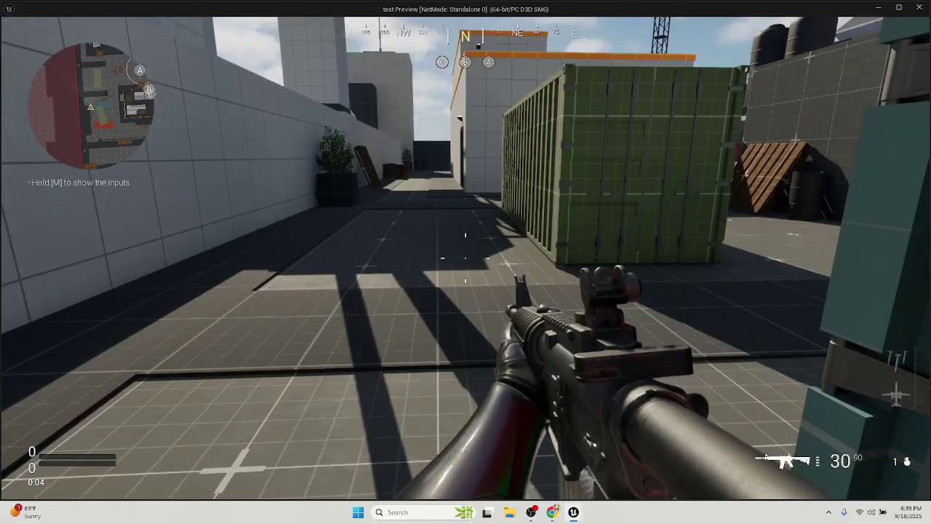
pyautogui.press('Escape')
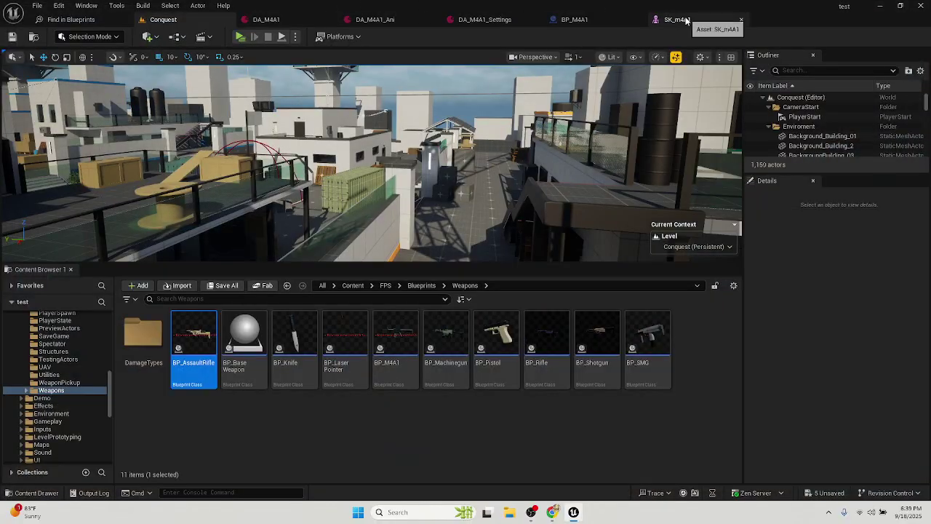
# Move the aimSocket forward along the barrel axis to above the handguard, then return to the Conquest level
pyautogui.click(677, 20)
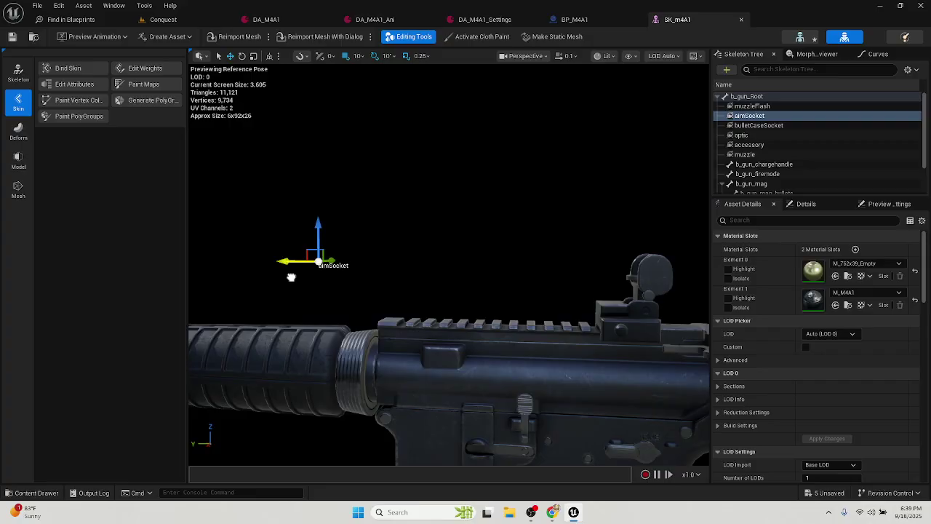
pyautogui.click(163, 20)
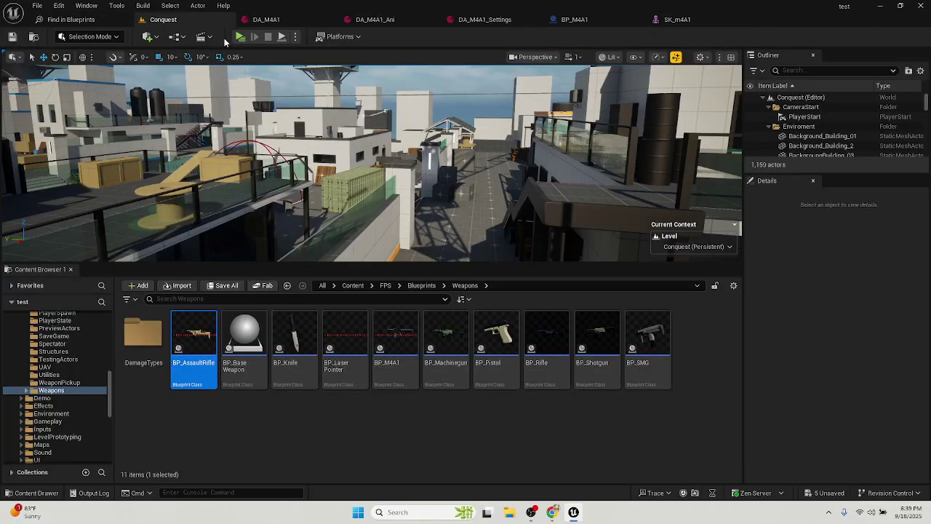
# Play the level with Custom Loadout 1, aim down the M4A1's sights, fire several bursts, and reload
pyautogui.click(240, 36)
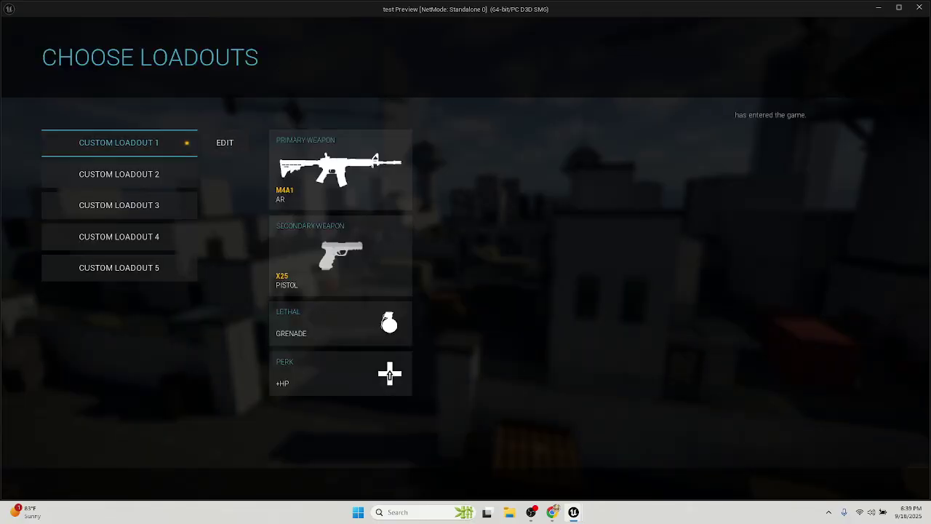
pyautogui.click(146, 141)
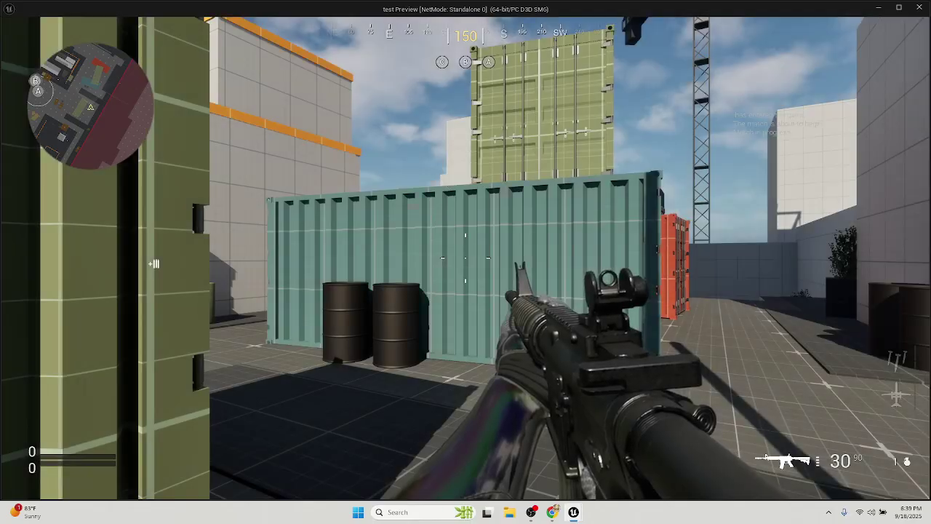
pyautogui.rightClick(466, 258)
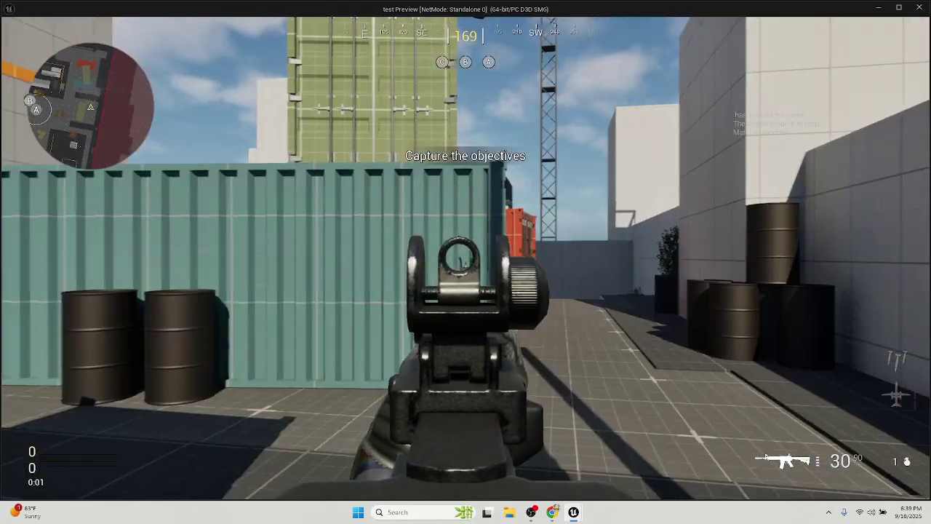
pyautogui.click(765, 456)
pyautogui.click(765, 456)
pyautogui.click(765, 457)
pyautogui.moveTo(765, 456); pyautogui.dragTo(765, 456)
pyautogui.press('r')
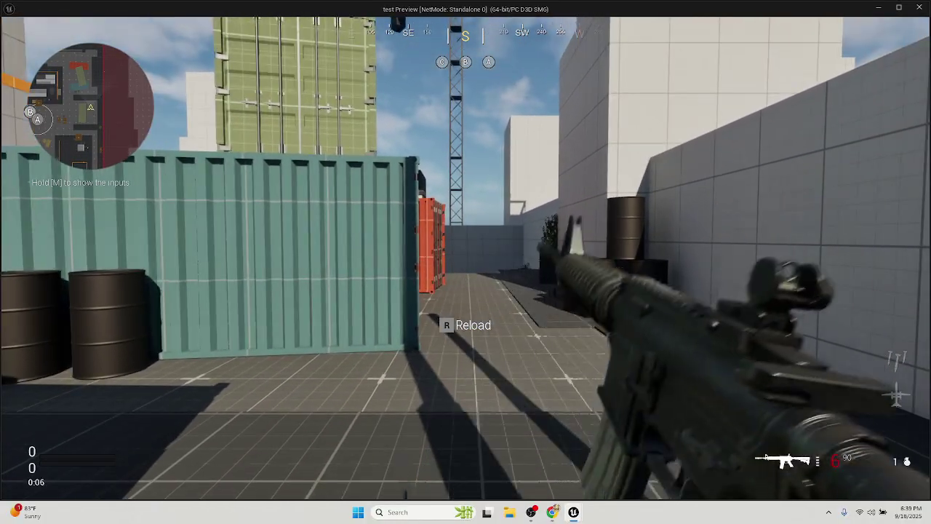